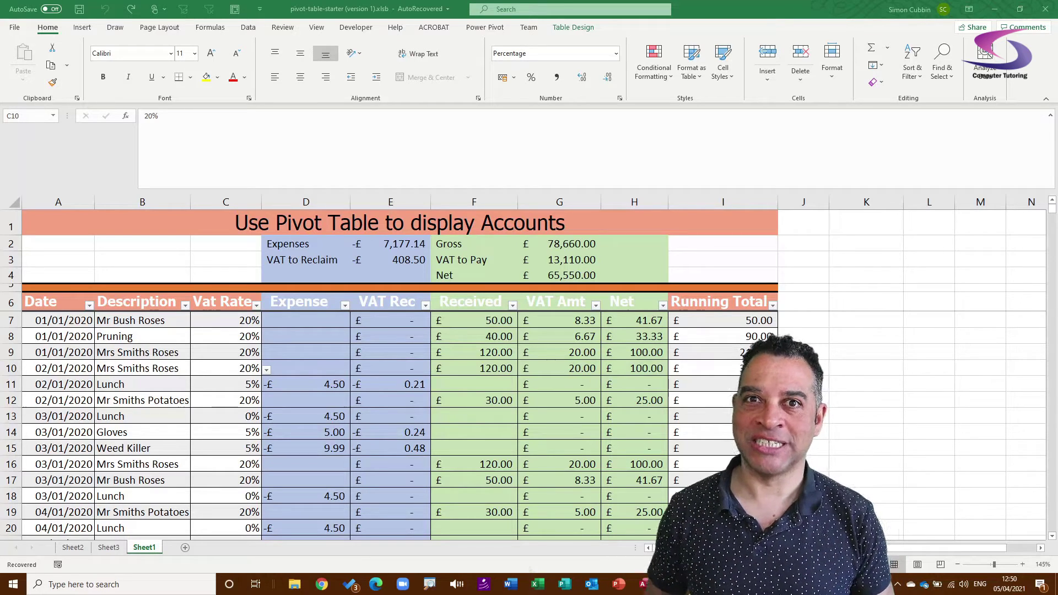
Insert a table column before the Description column and name its header "Financial Year".
right_click(126, 300)
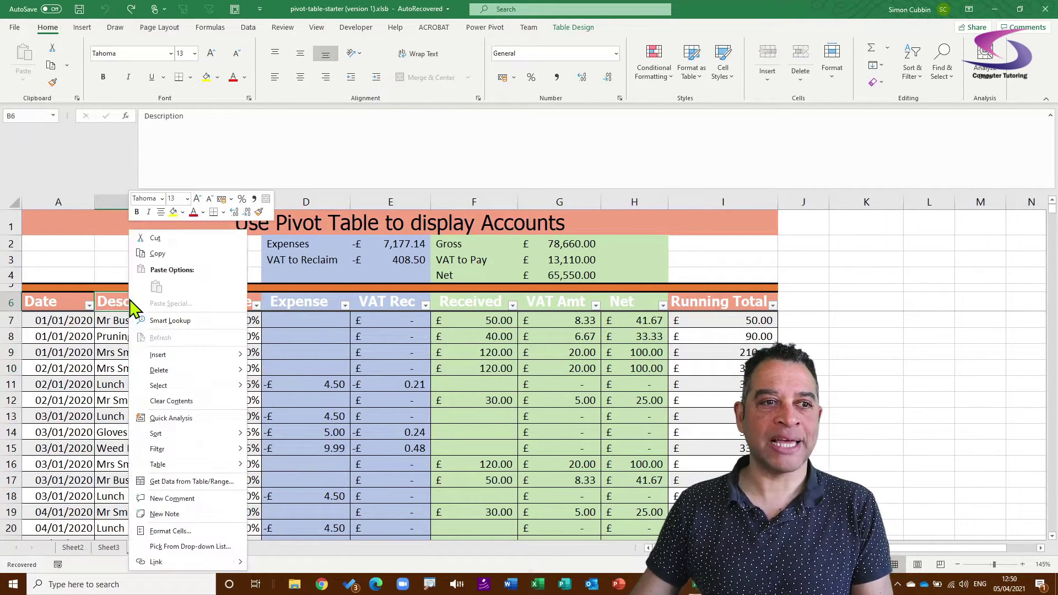
mouse_move(210, 358)
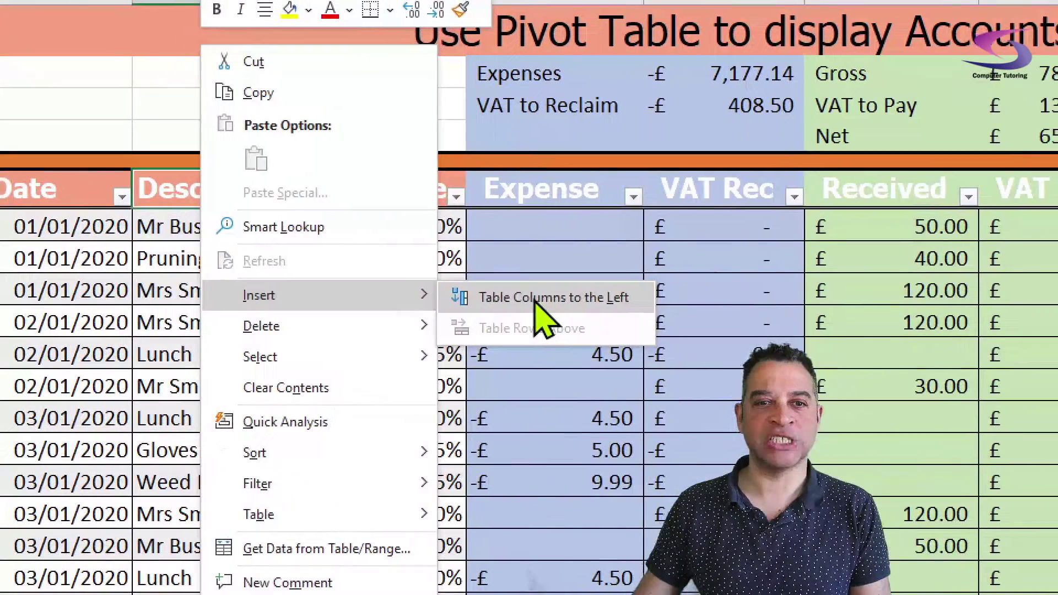
left_click(579, 313)
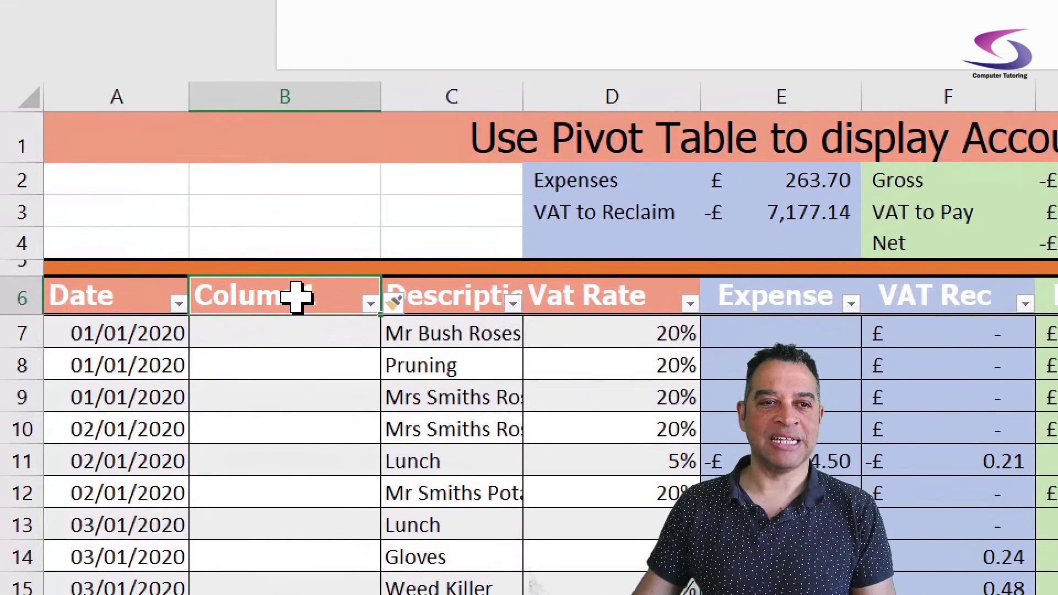
type("Finan")
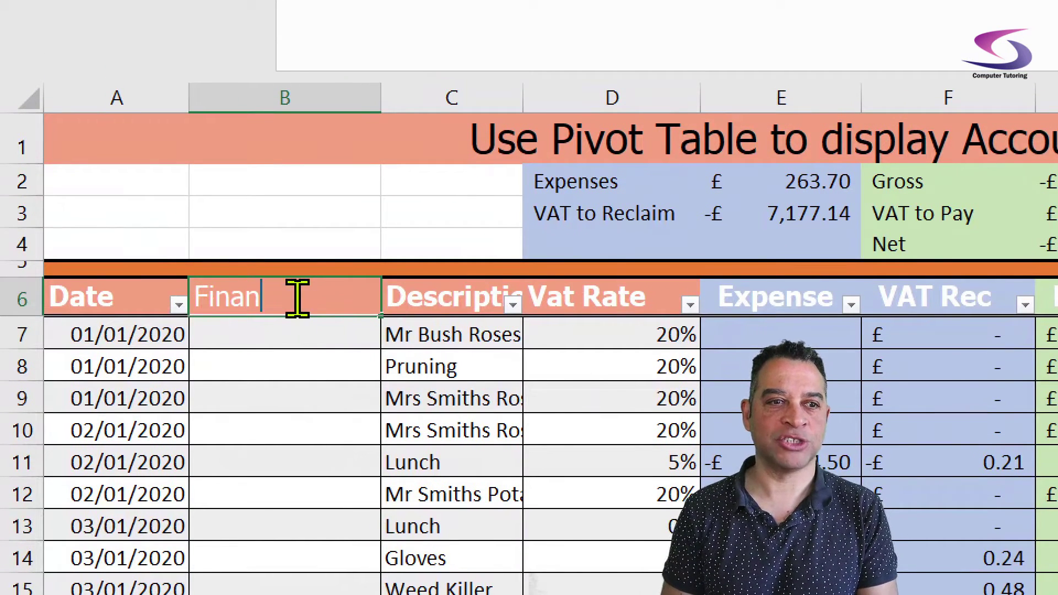
type("cial Year")
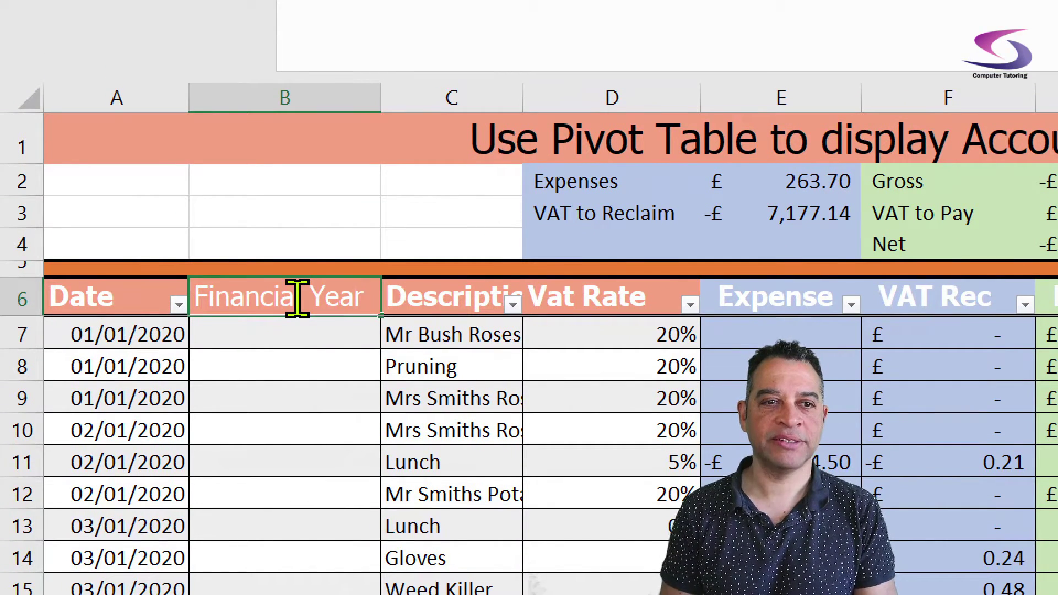
key("Return")
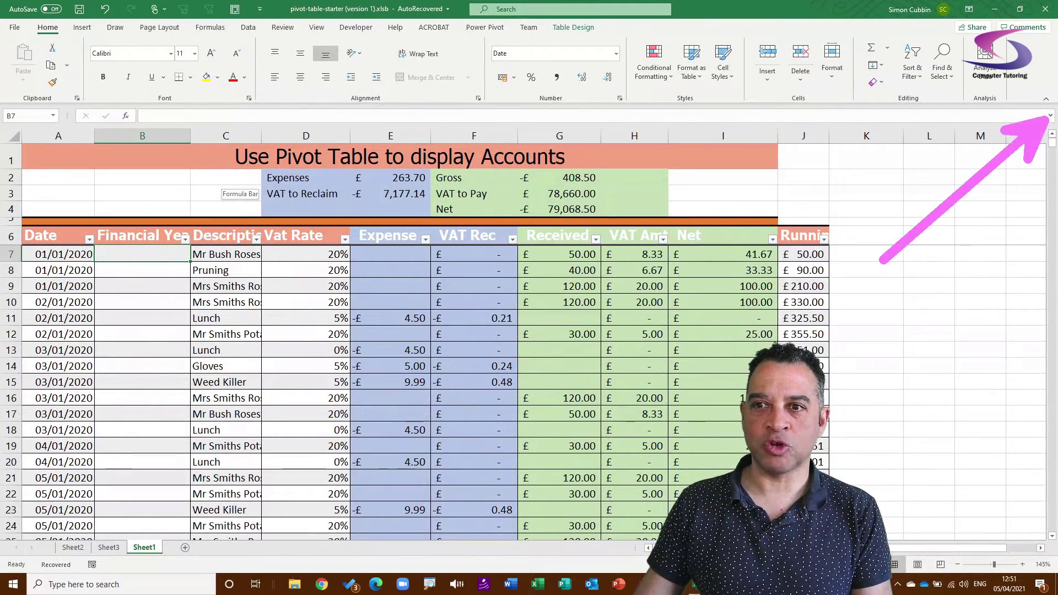
left_click(1050, 115)
left_click(280, 152)
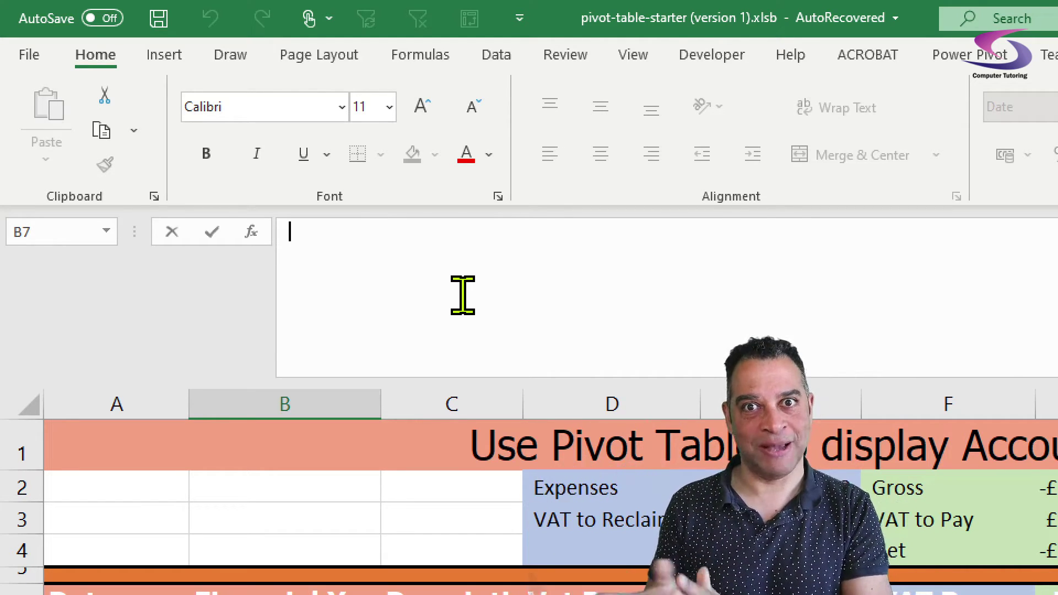
type("=")
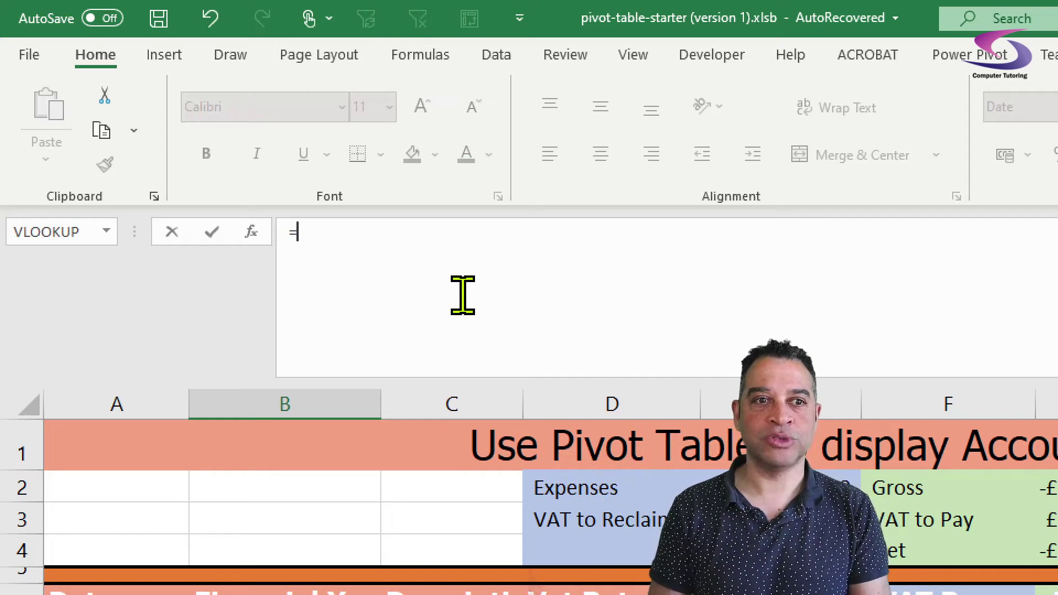
type("IF(")
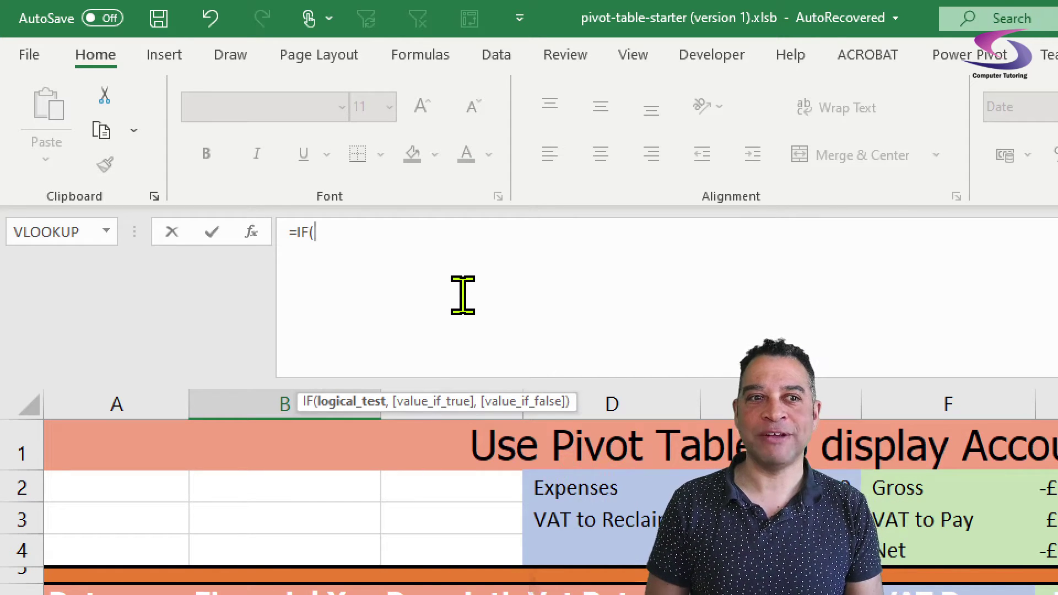
type("MONTH(")
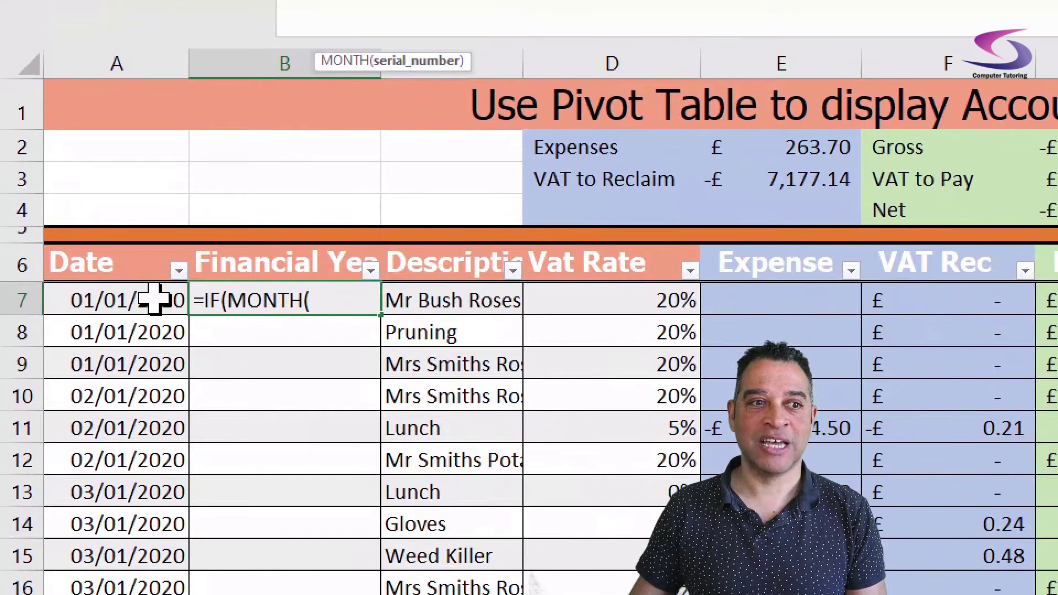
left_click(150, 269)
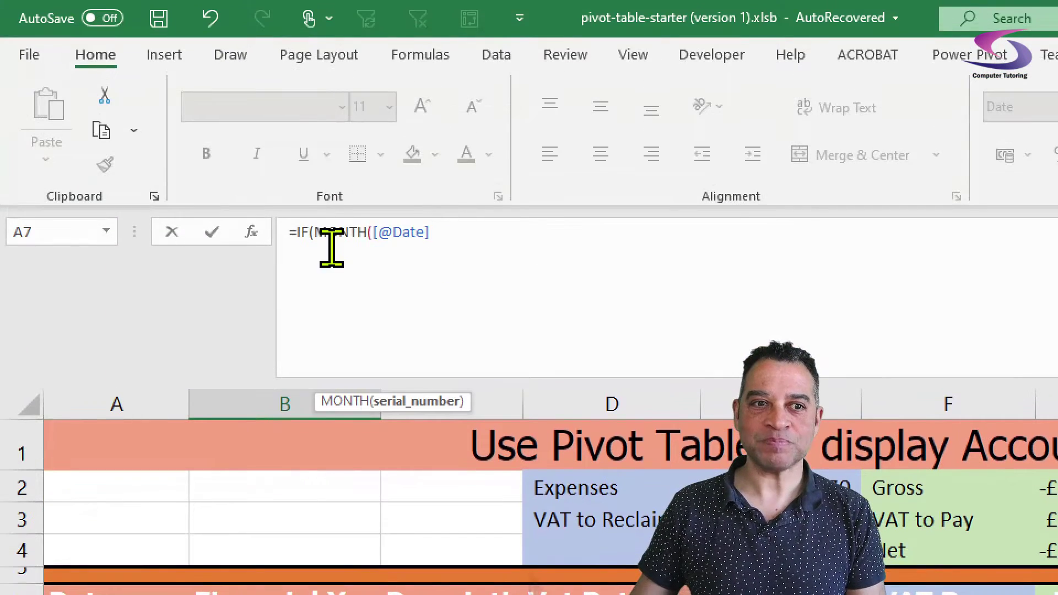
type("),")
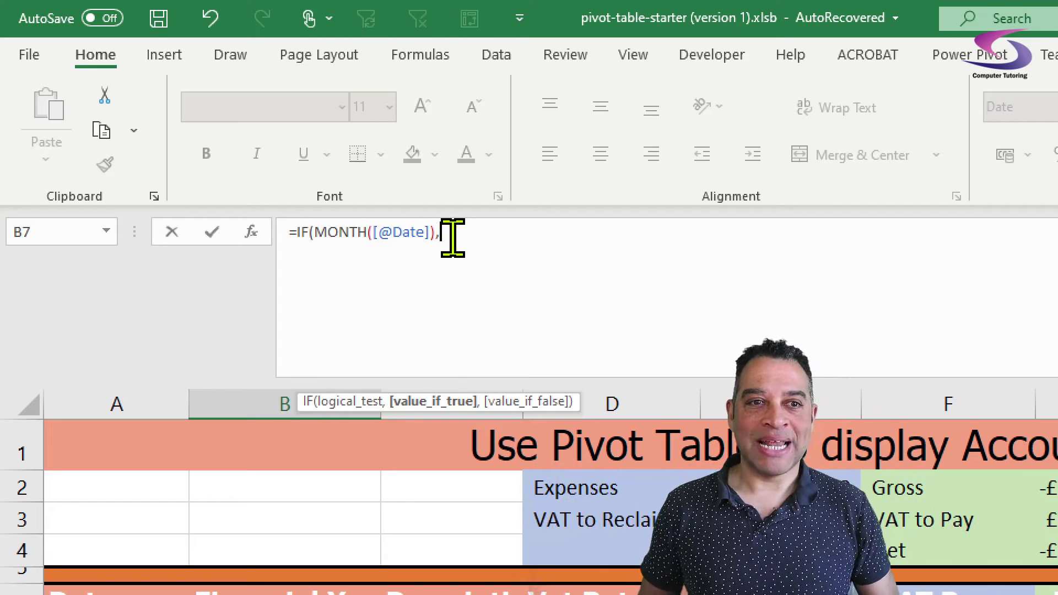
key("BackSpace")
type("<4,")
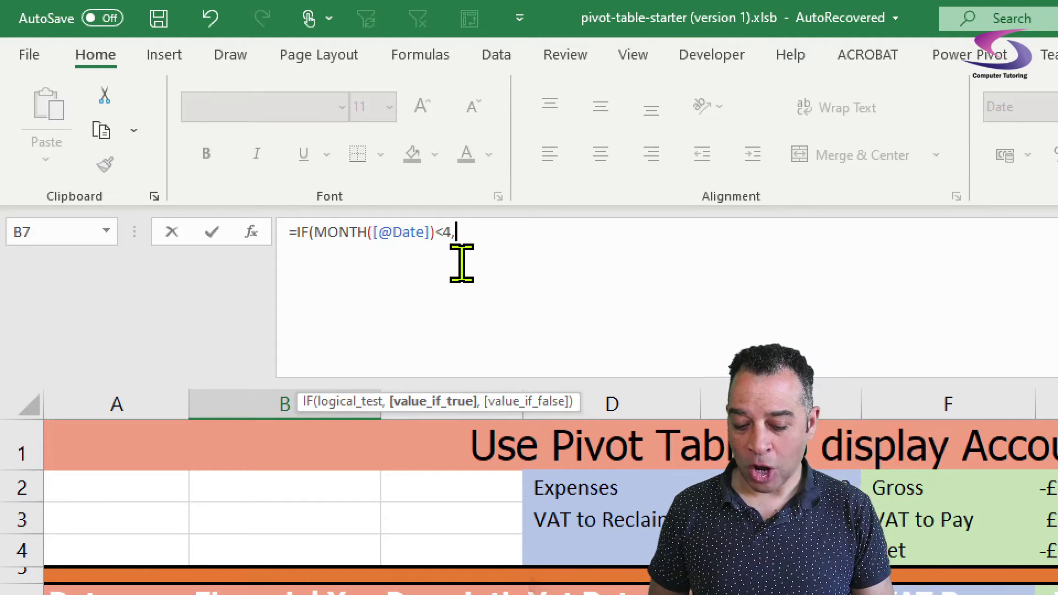
key("alt+Return")
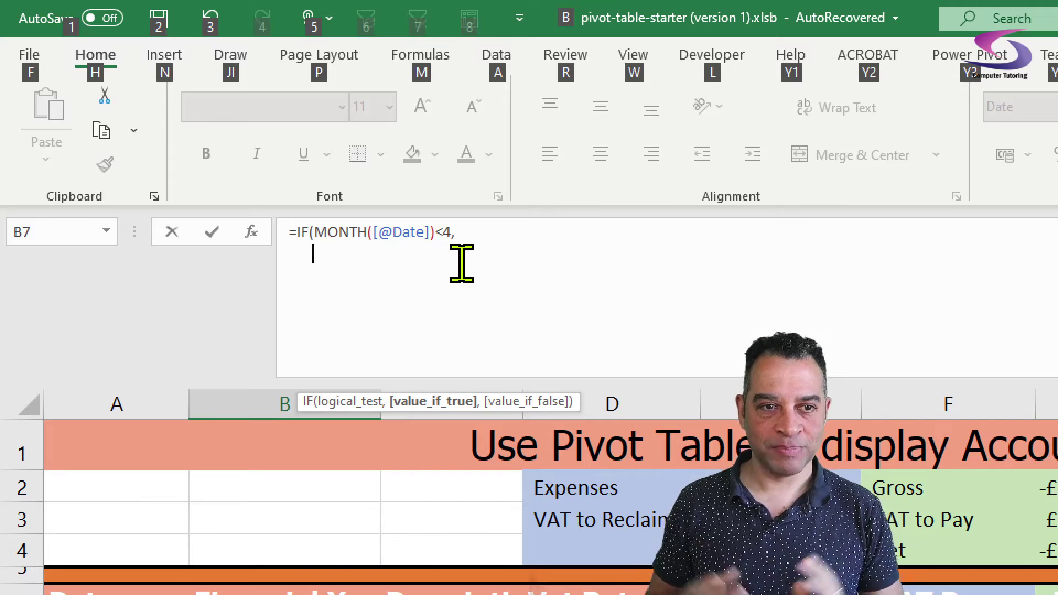
type("YEAR(")
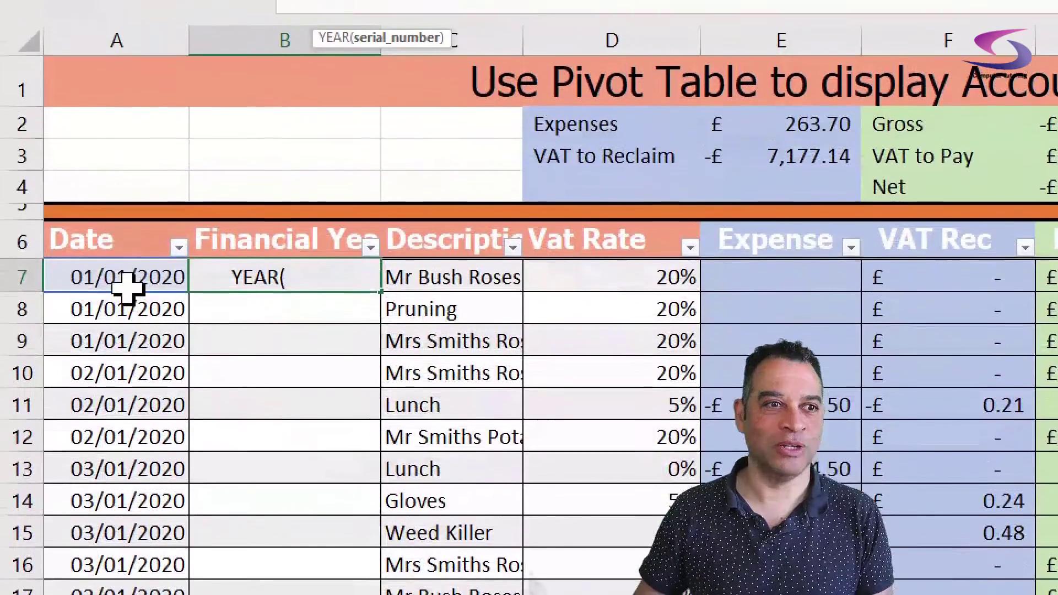
left_click(127, 298)
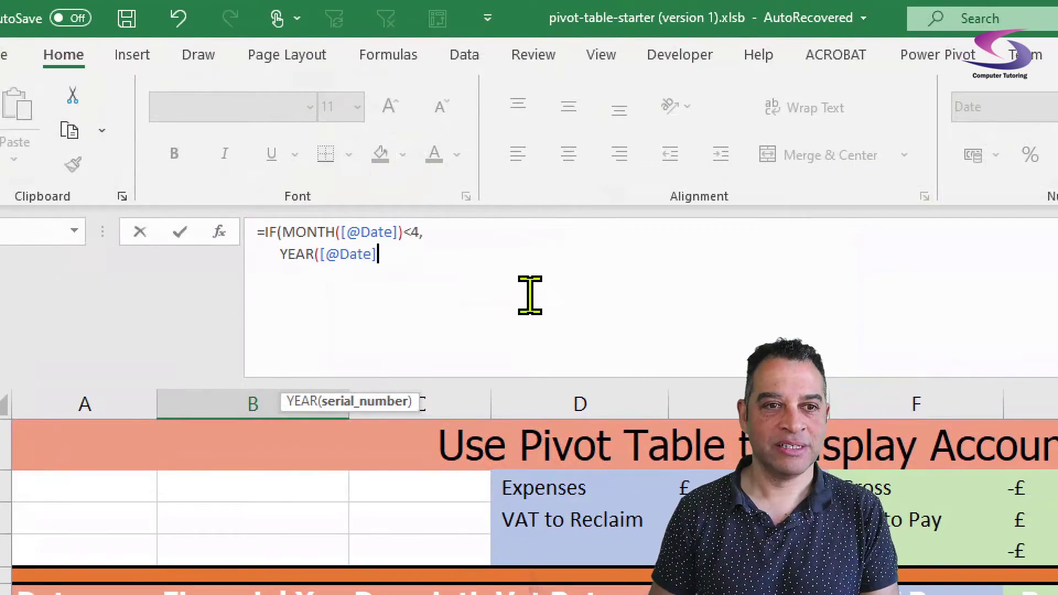
type(")")
type("-1")
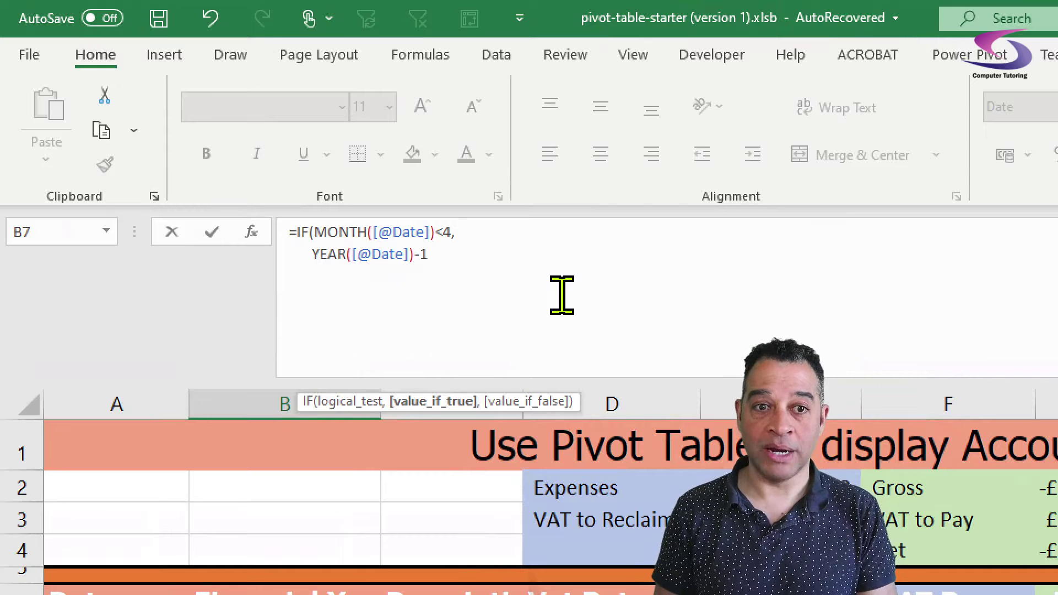
type(" & \"-\" &")
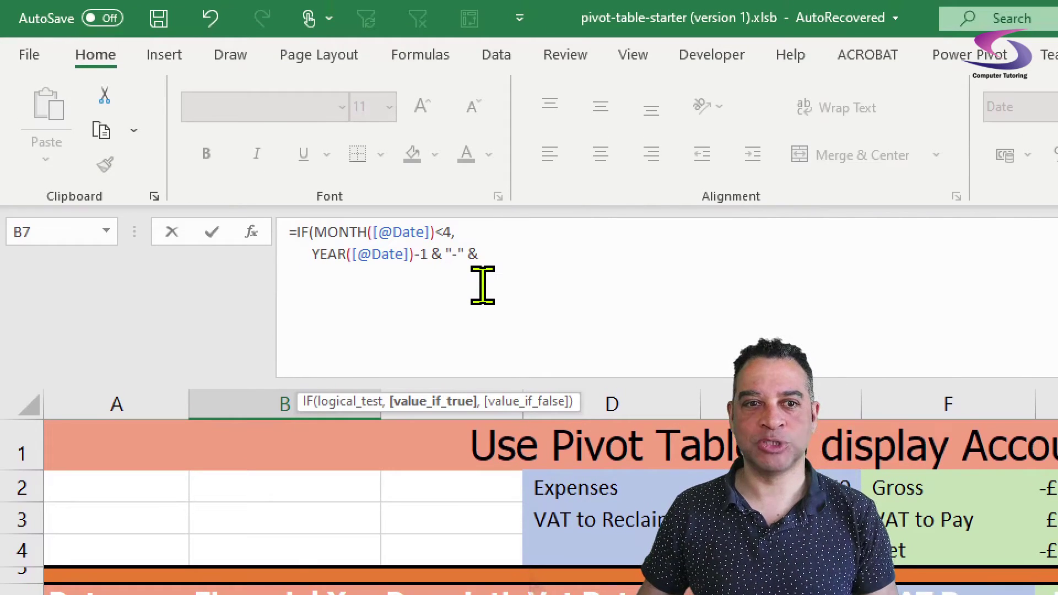
type("YEAR")
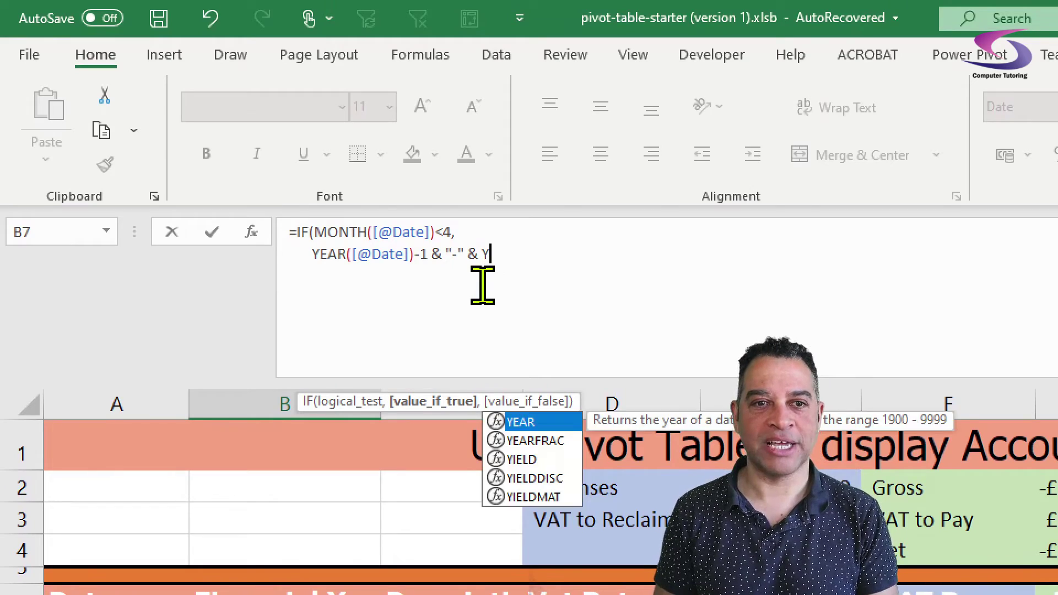
type("(")
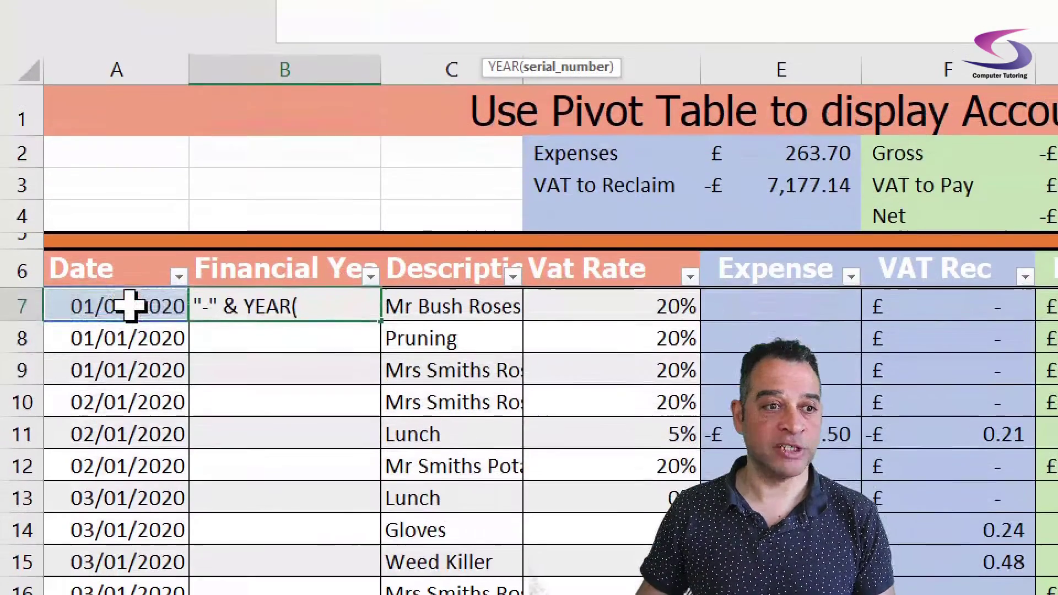
left_click(131, 299)
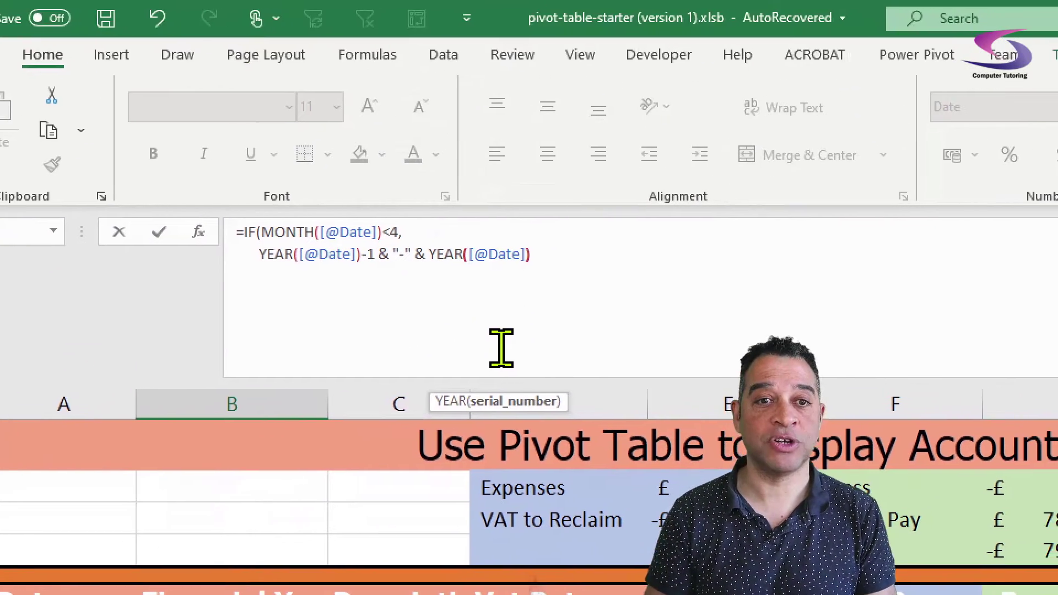
type(")")
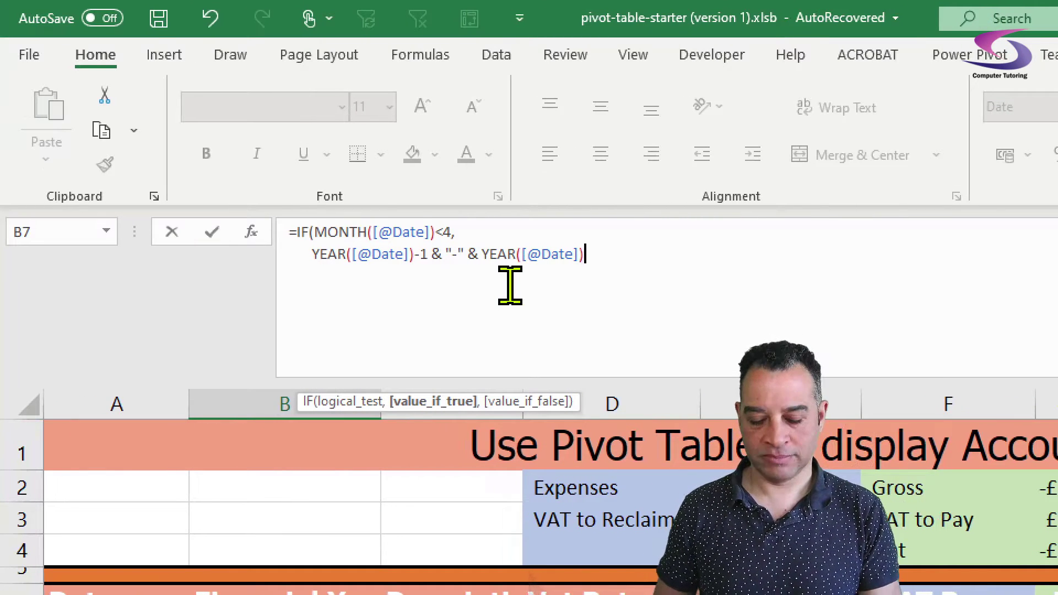
type(",")
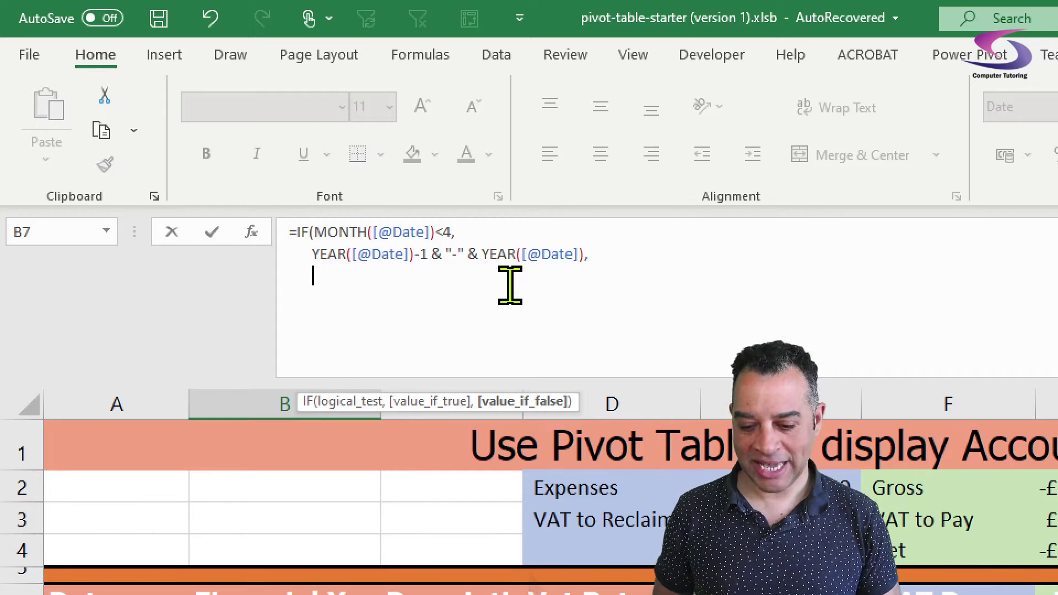
type("YEAR(")
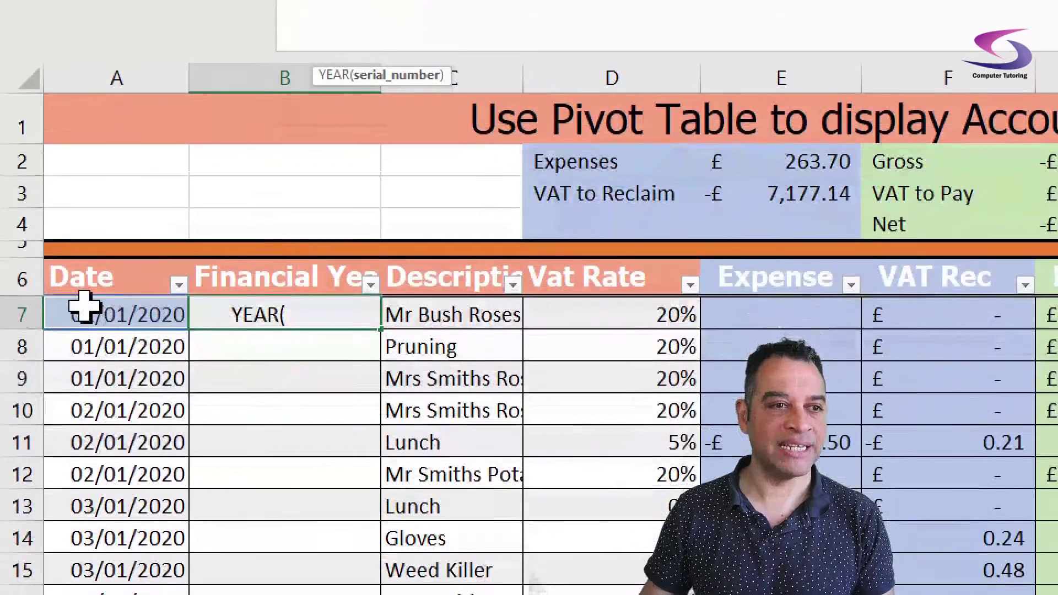
left_click(116, 465)
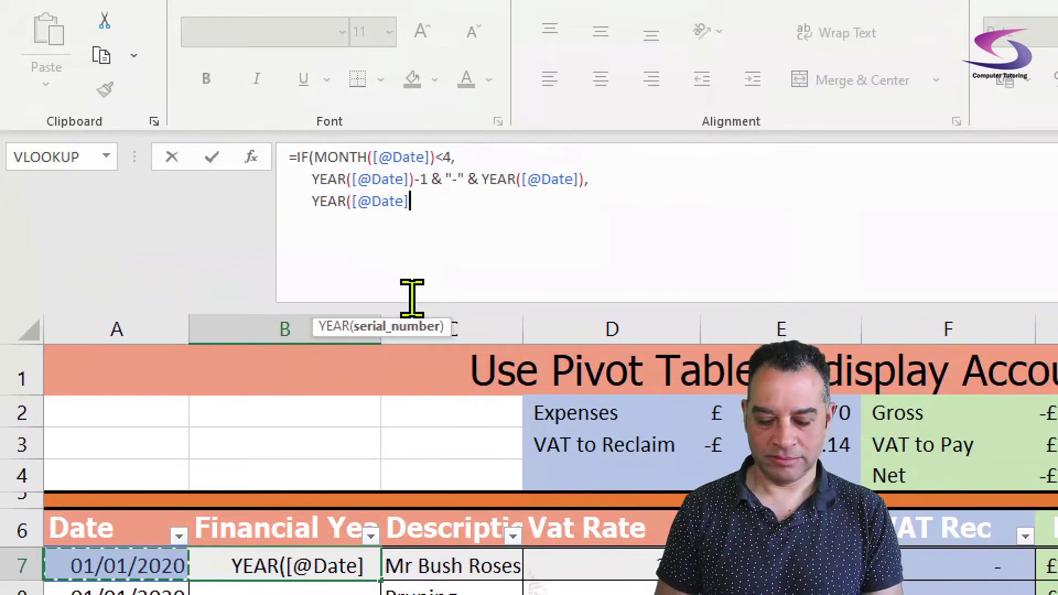
type(") &")
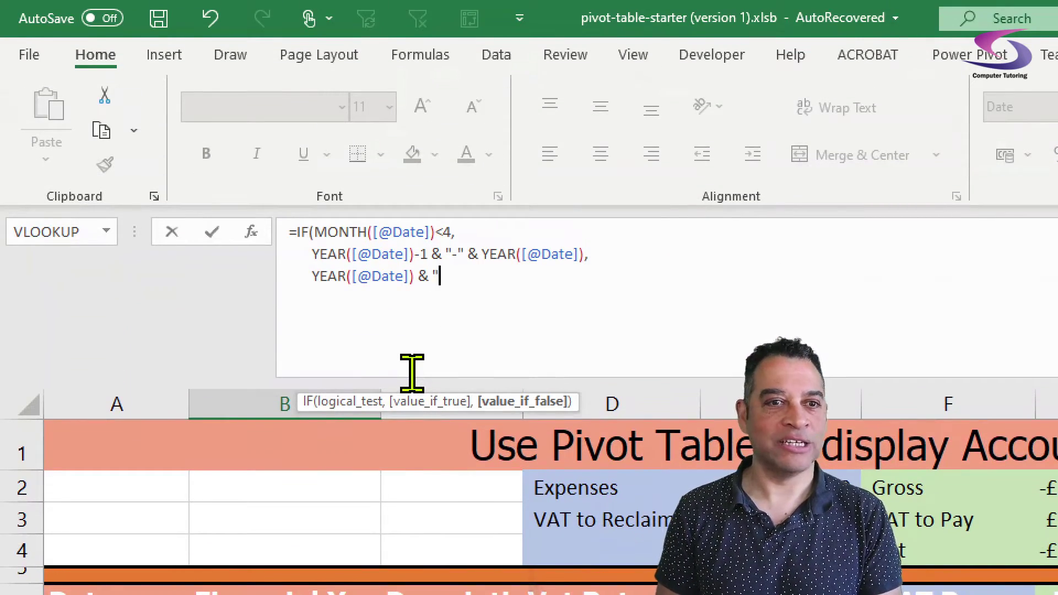
type(" \"-\" &")
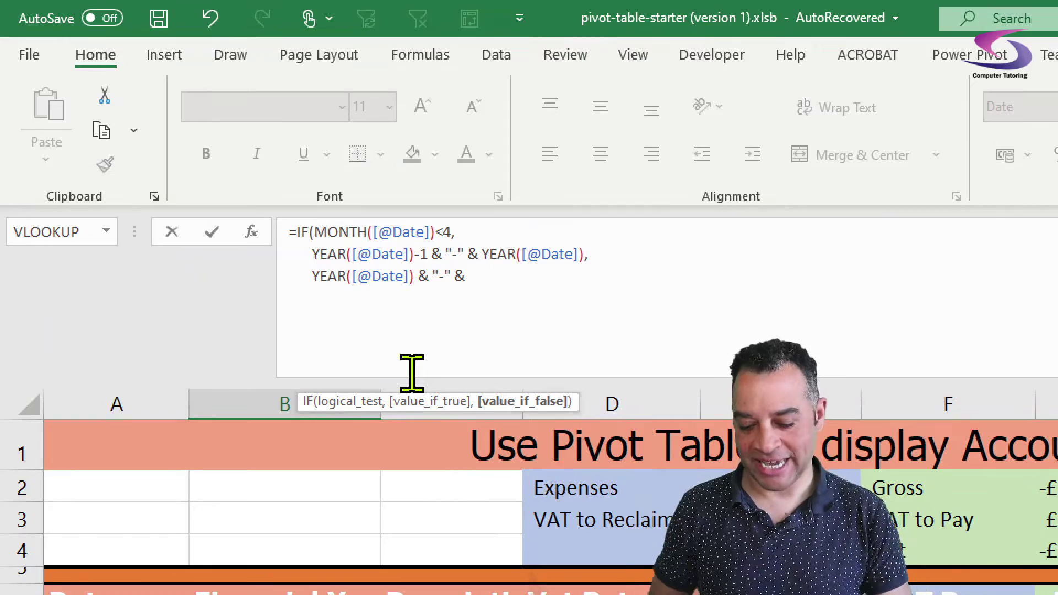
type(" YEAR(")
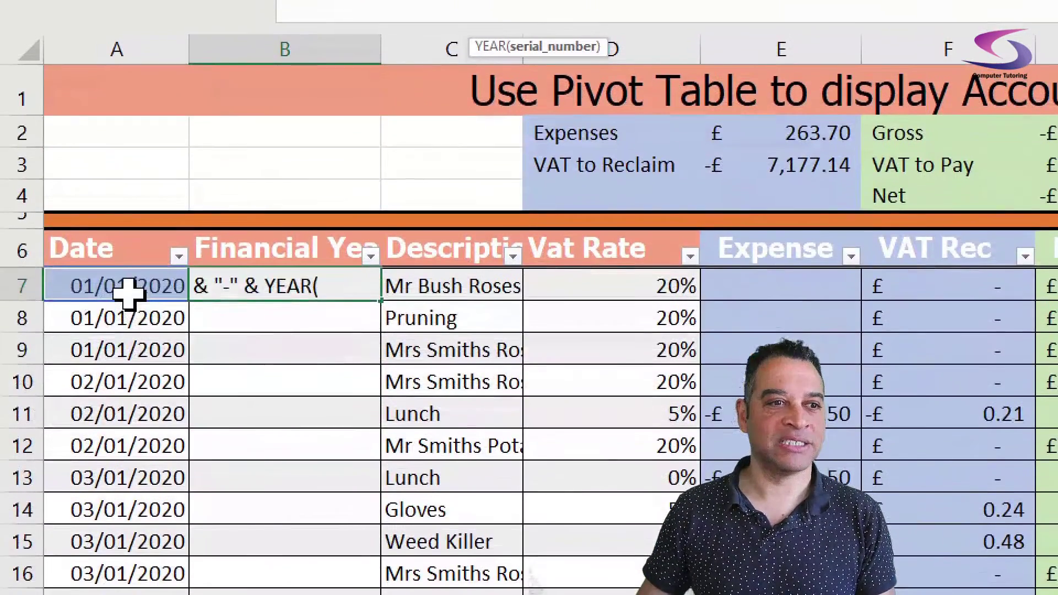
left_click(128, 297)
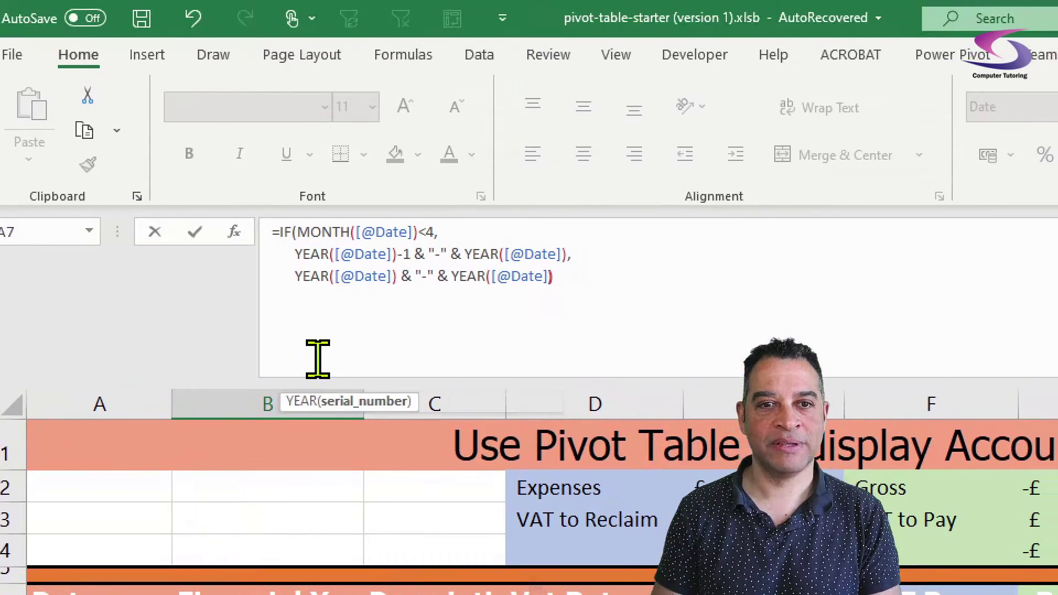
type(")")
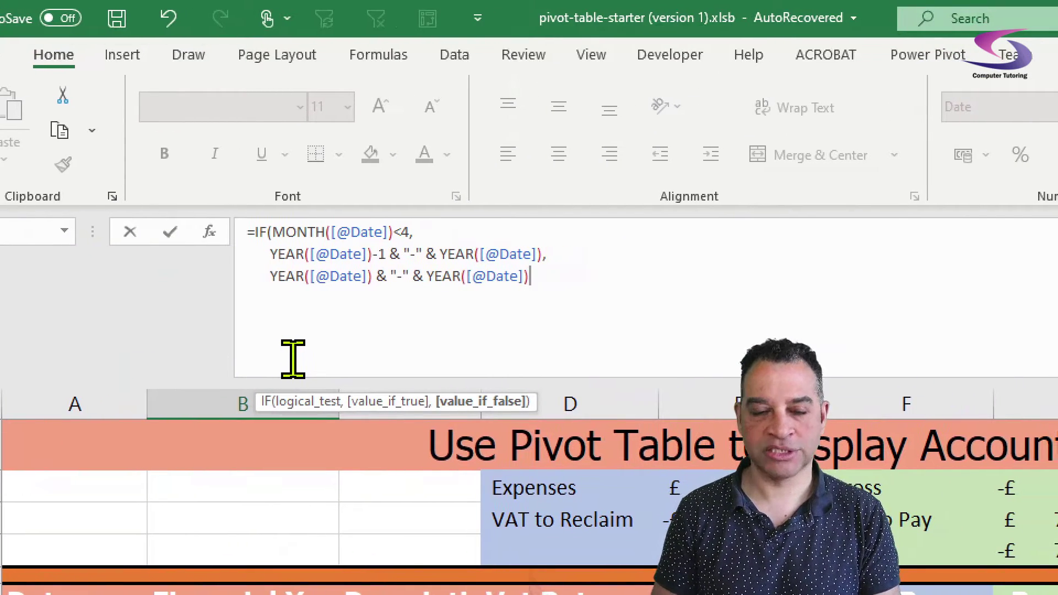
type("+1")
type(")")
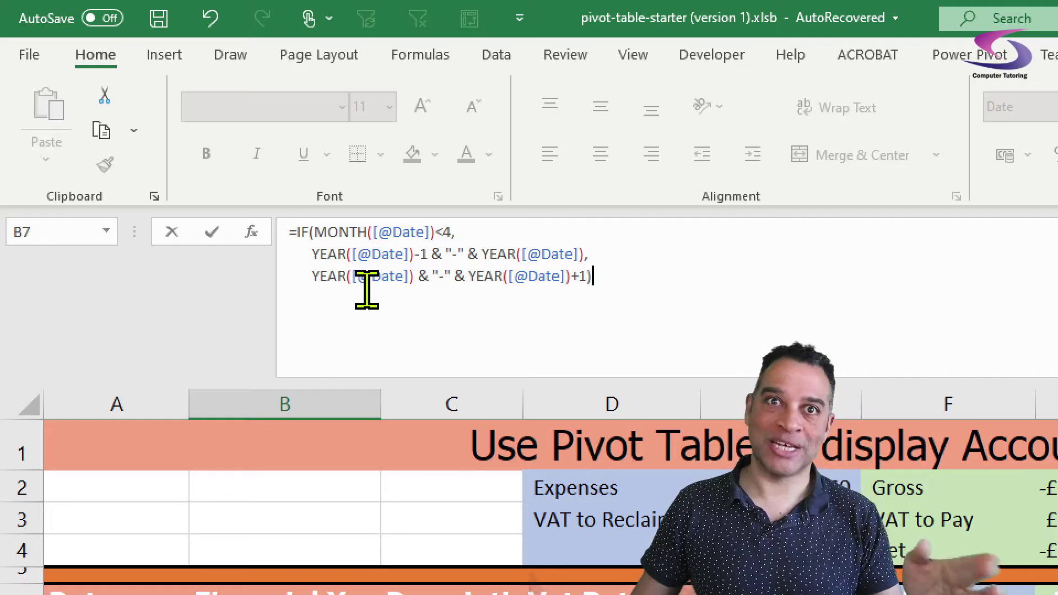
key("Return")
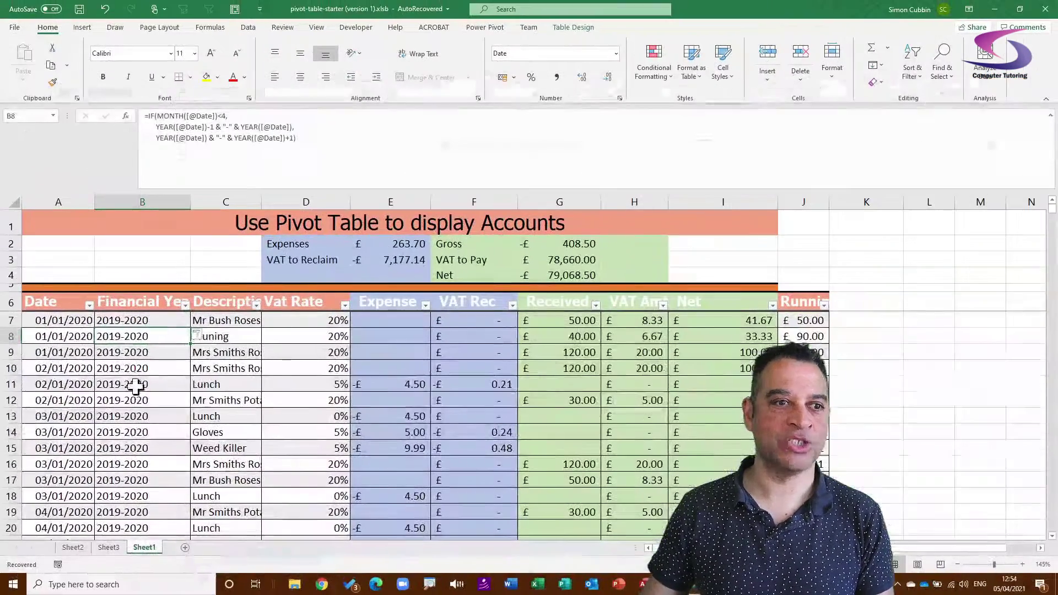
Check the Financial Year values against the dates where March 2020 changes to April 2020.
scroll(135, 384, "down", 20)
scroll(135, 384, "down", 20)
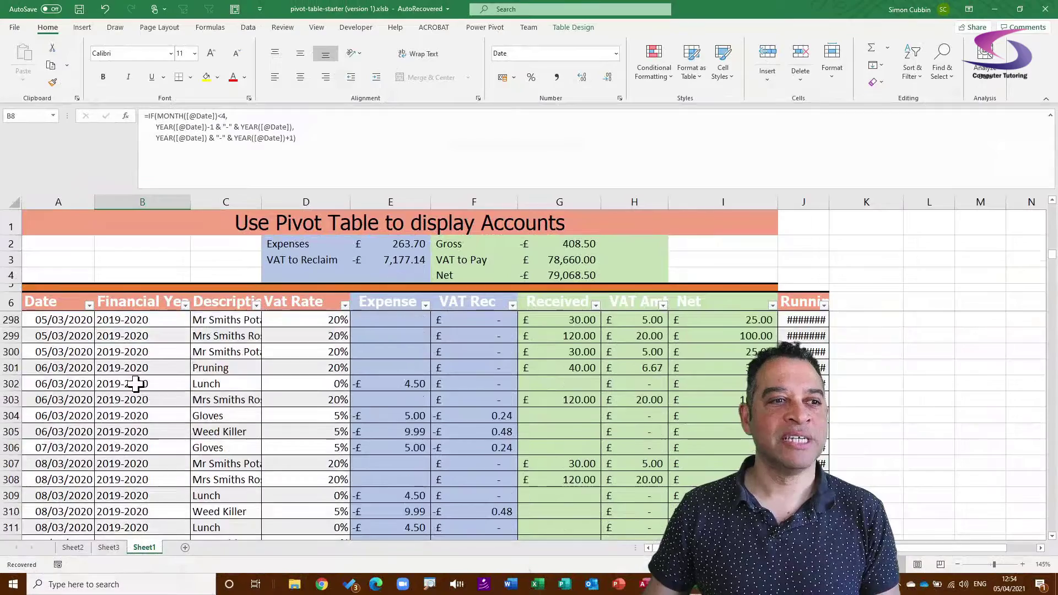
scroll(135, 384, "down", 15)
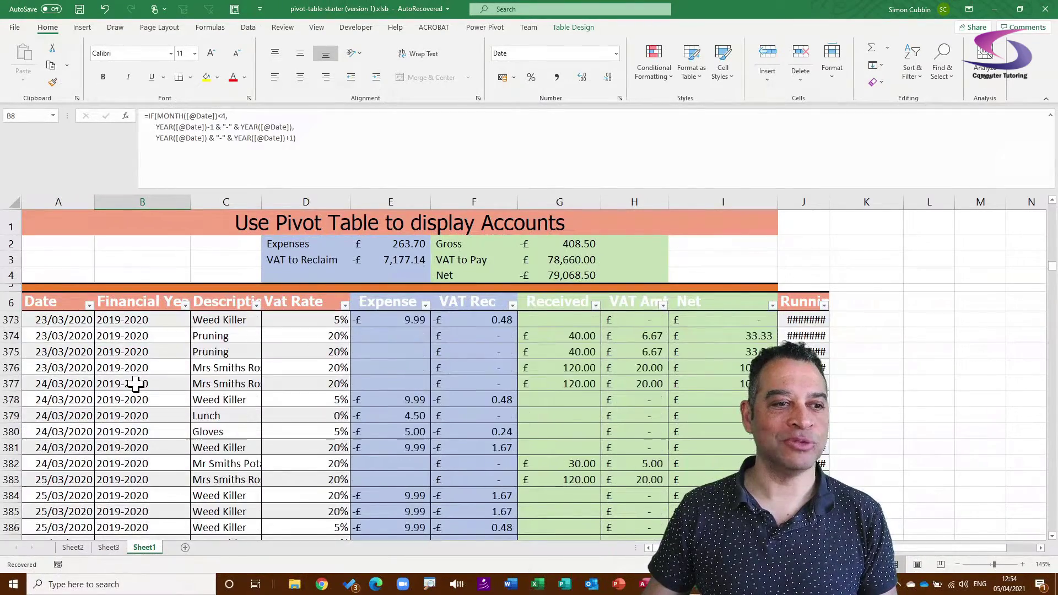
scroll(135, 384, "down", 6)
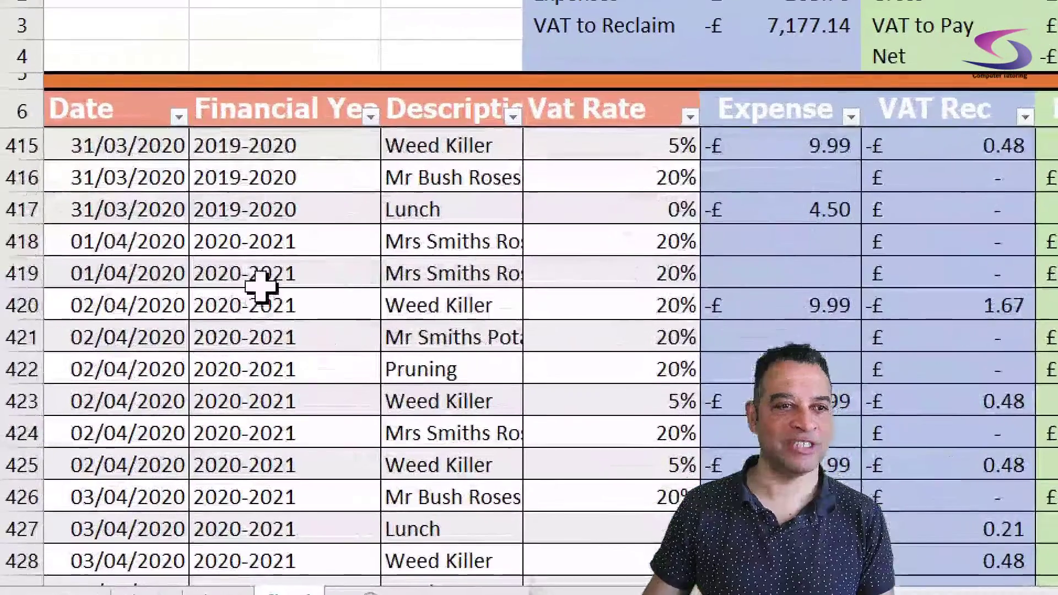
Create a pivot table from the SalesData table on a new worksheet.
scroll(227, 298, "up", 1)
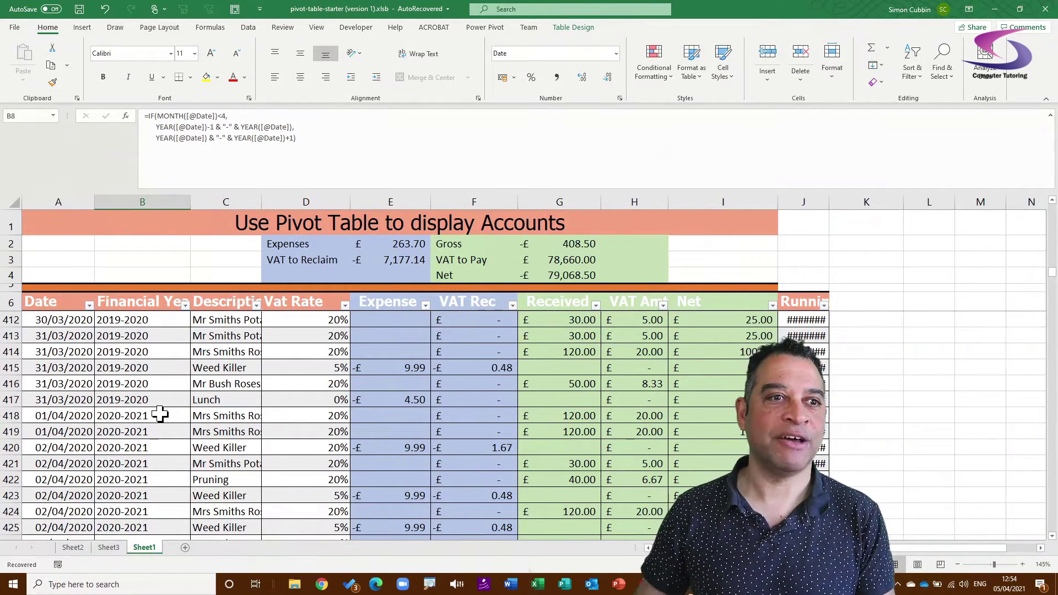
left_click(176, 366)
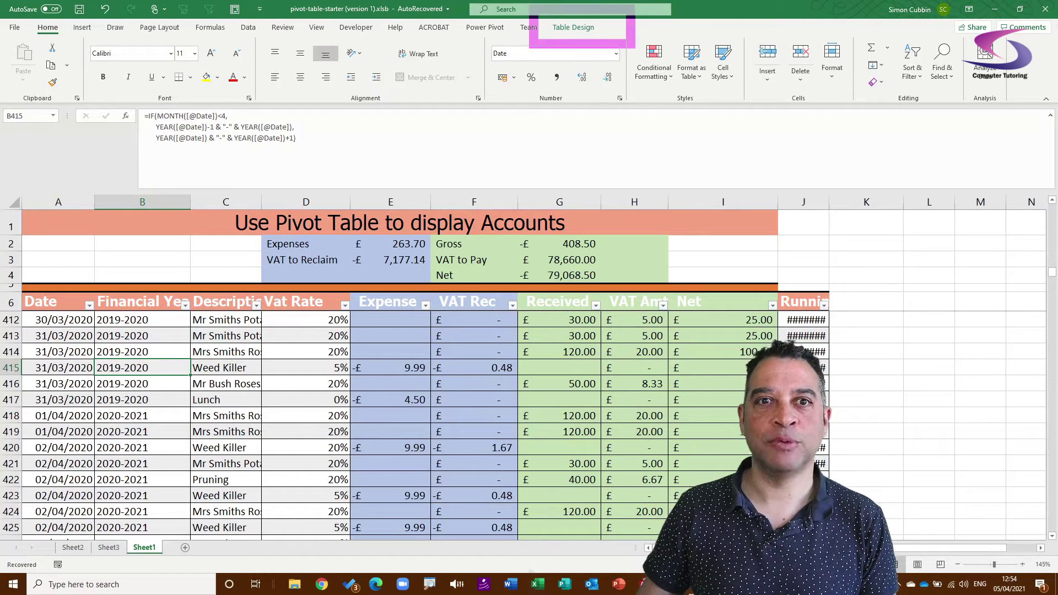
left_click(587, 29)
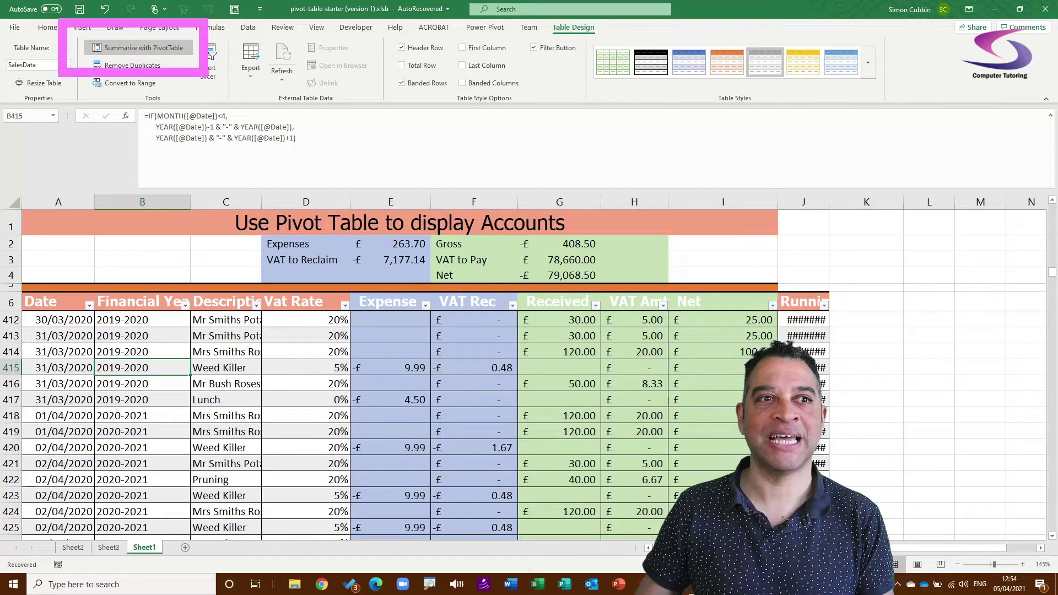
left_click(165, 50)
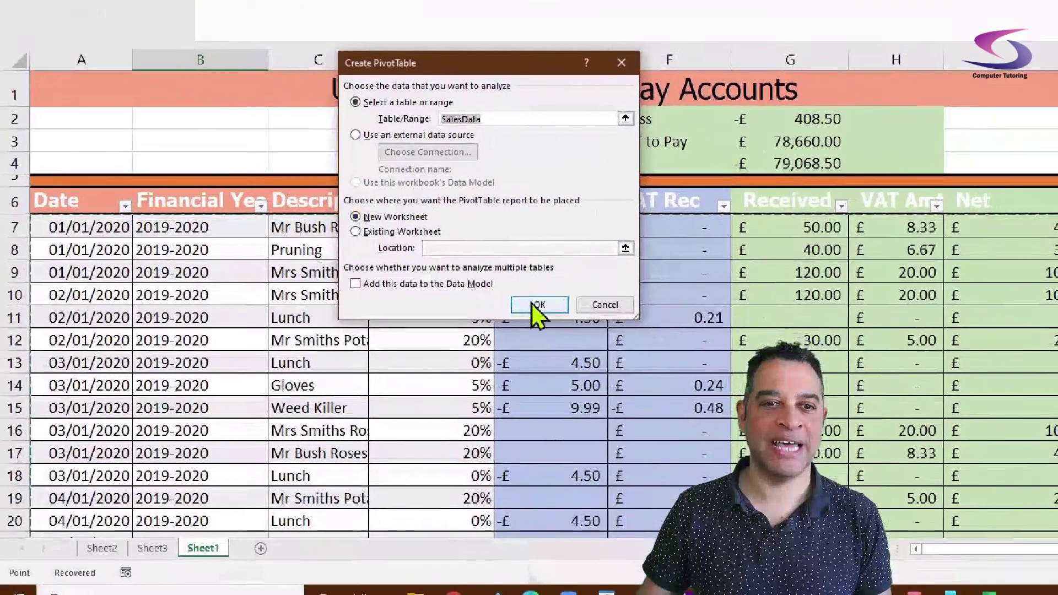
left_click(537, 305)
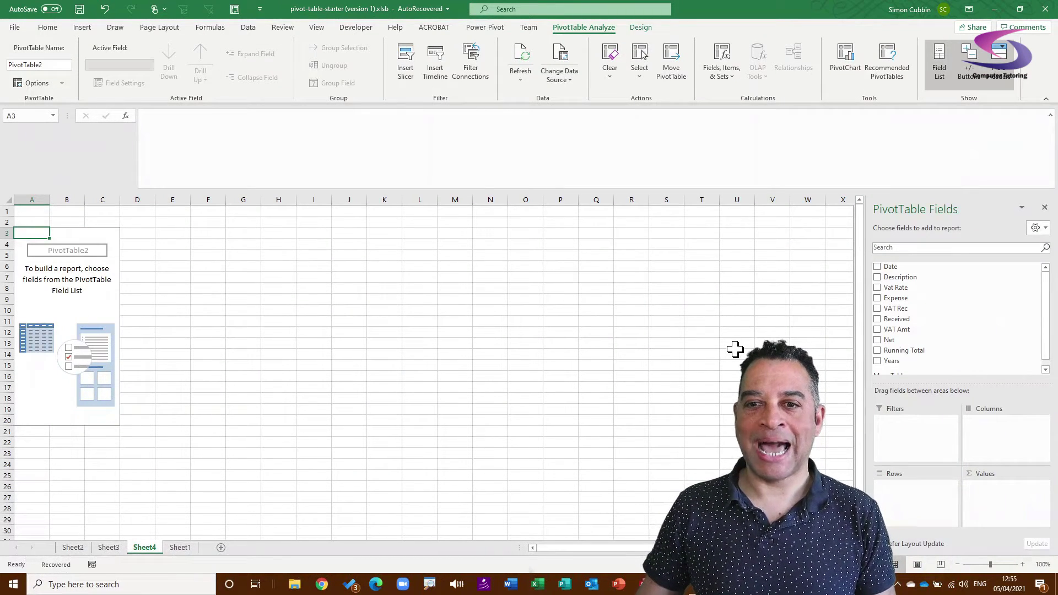
Refresh the empty pivot table so its field list is updated, and add Financial Year to the rows.
left_click_drag(892, 268, 888, 265)
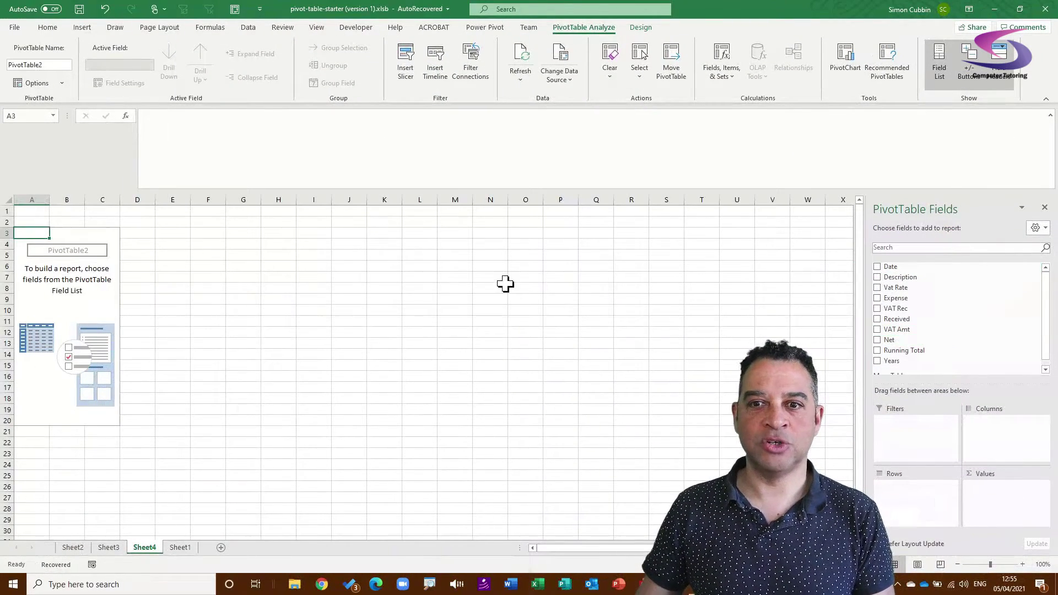
right_click(87, 286)
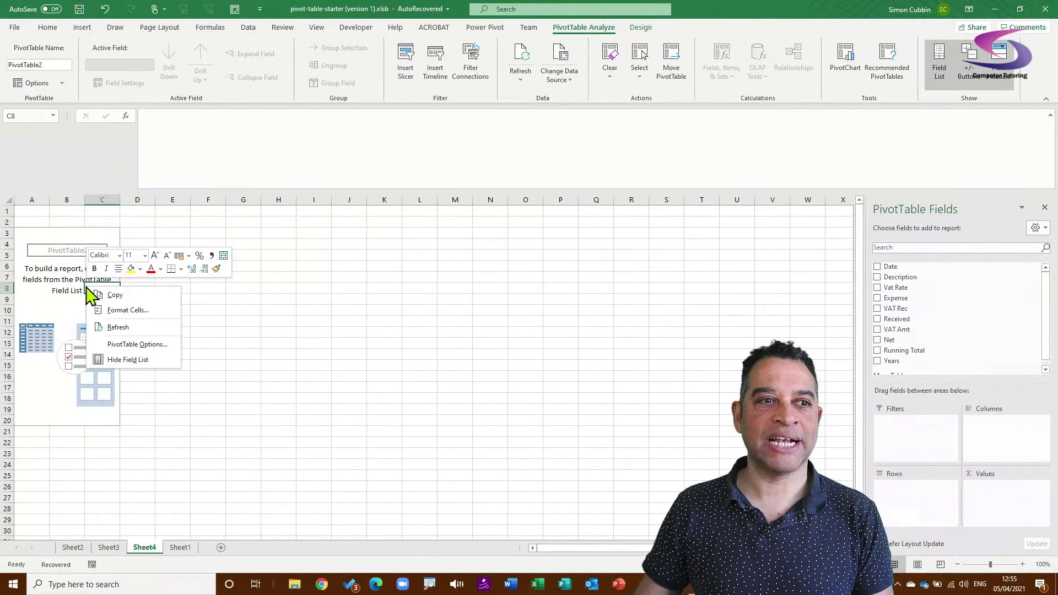
left_click(144, 342)
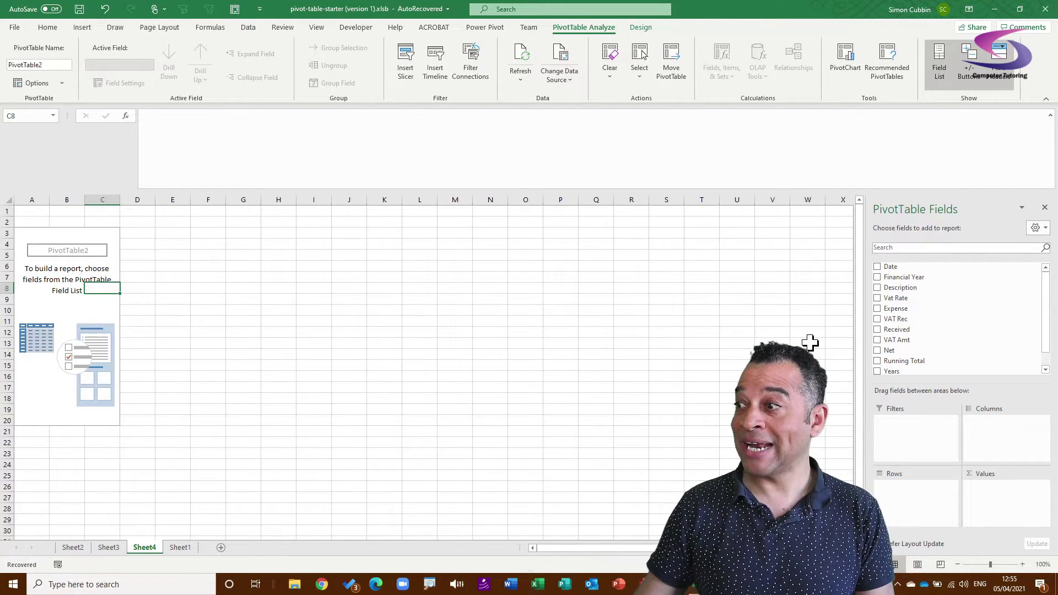
left_click_drag(912, 274, 909, 487)
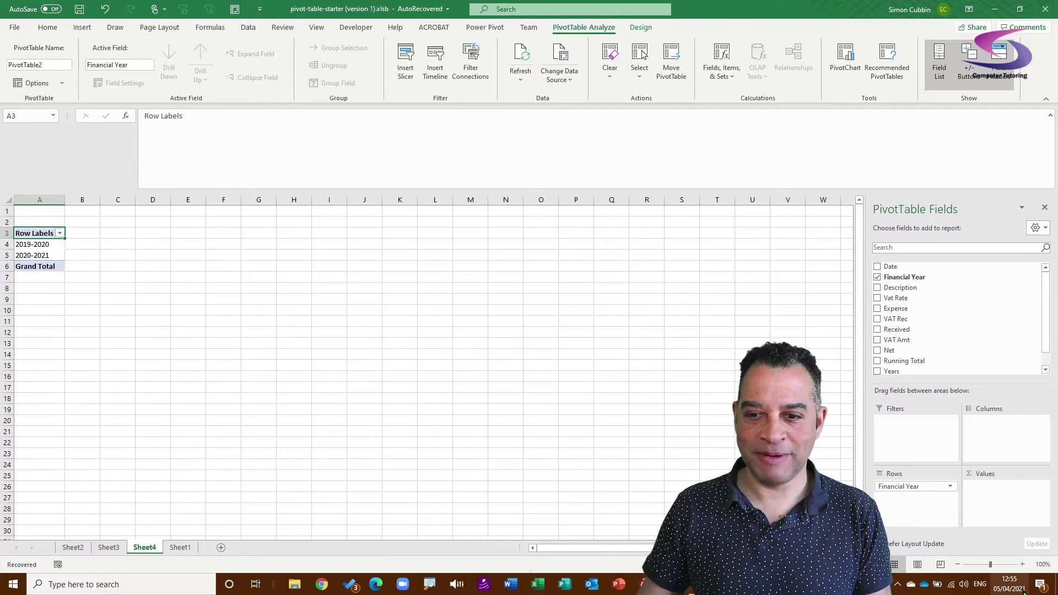
Add the Received field to the pivot table's values as a sum for each financial year.
left_click(1022, 564)
left_click(1022, 564)
left_click(1022, 564)
left_click(1022, 564)
left_click(1021, 564)
left_click(1022, 564)
left_click(1022, 564)
left_click(1022, 564)
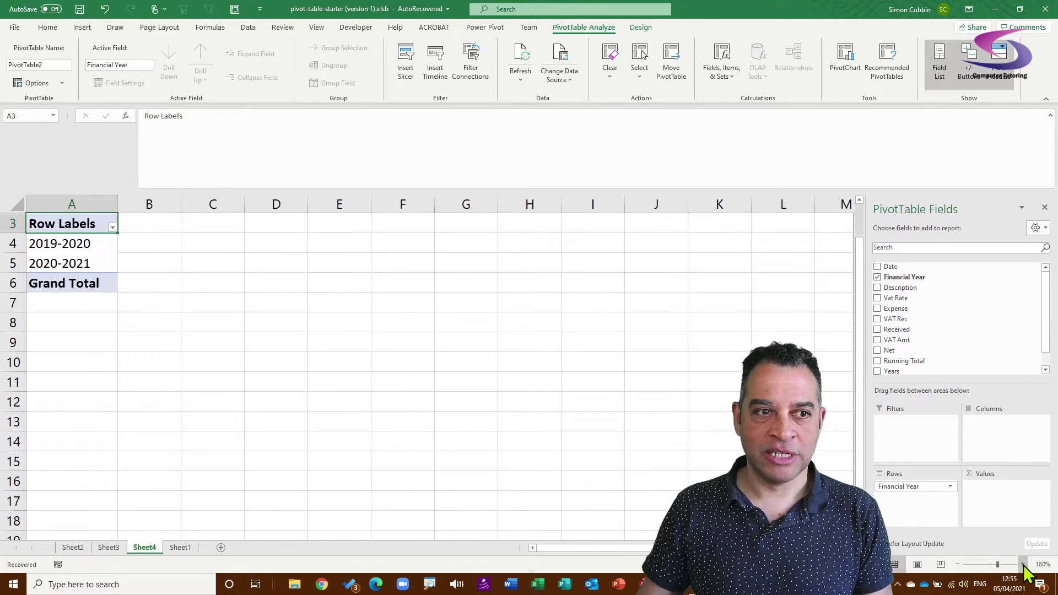
scroll(228, 303, "up", 1)
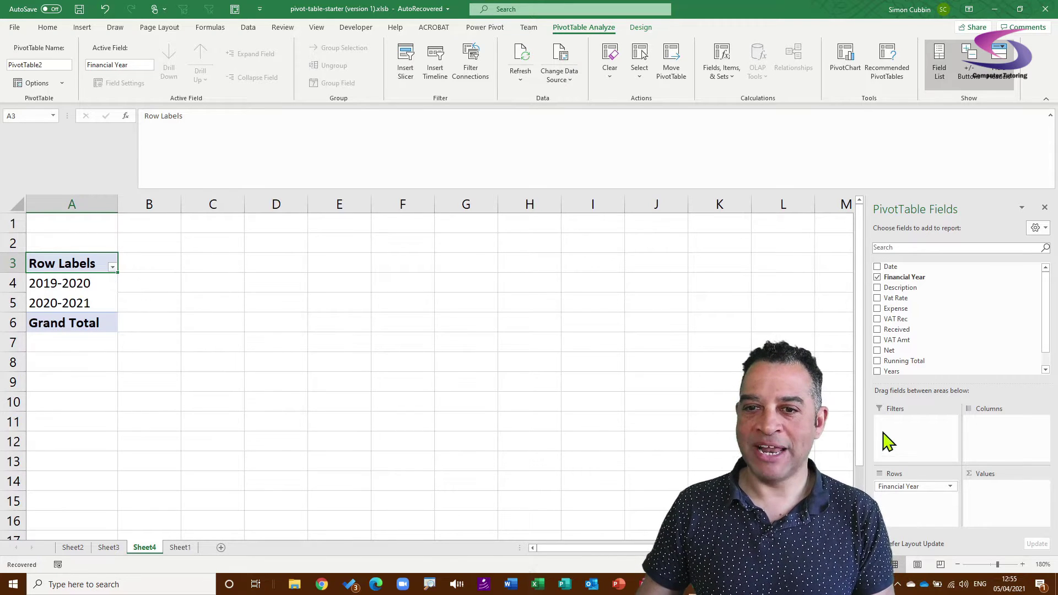
left_click_drag(928, 330, 1021, 503)
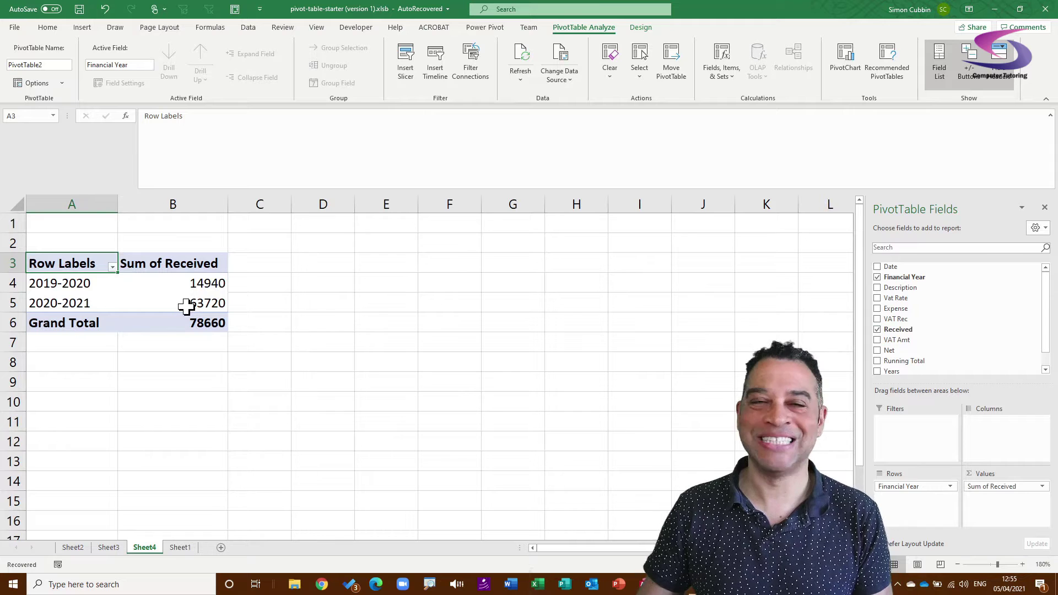
mouse_move(185, 304)
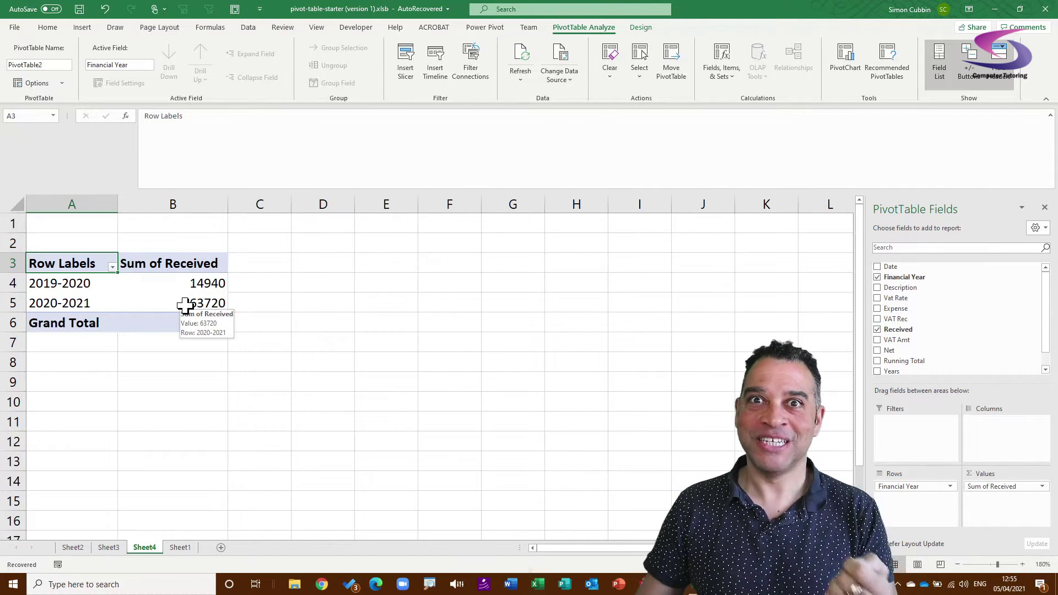
Apply the Accounting number format to the pivot table's Sum of Received values.
right_click(185, 282)
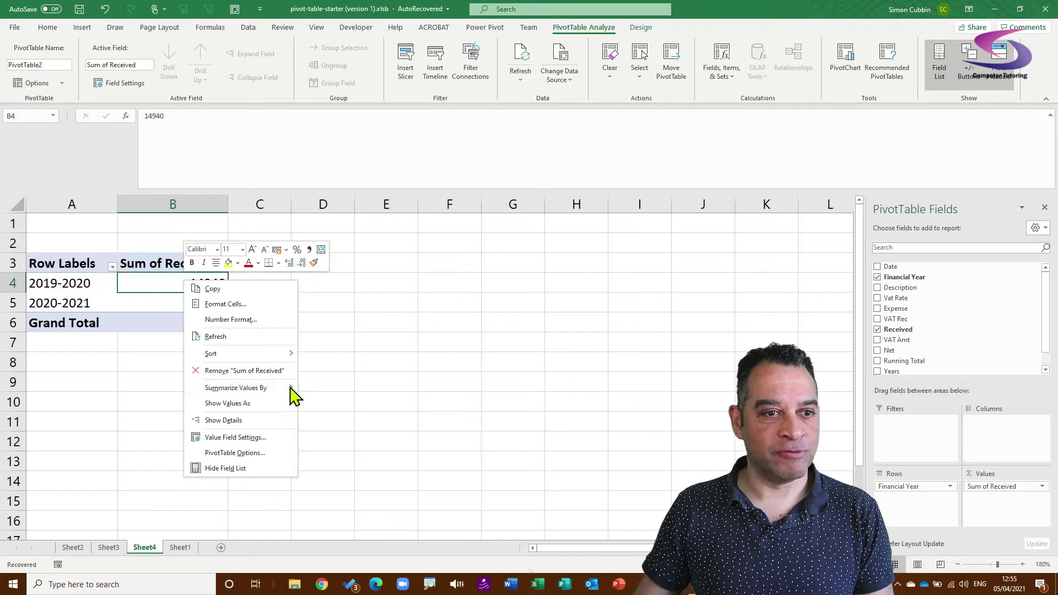
left_click(253, 319)
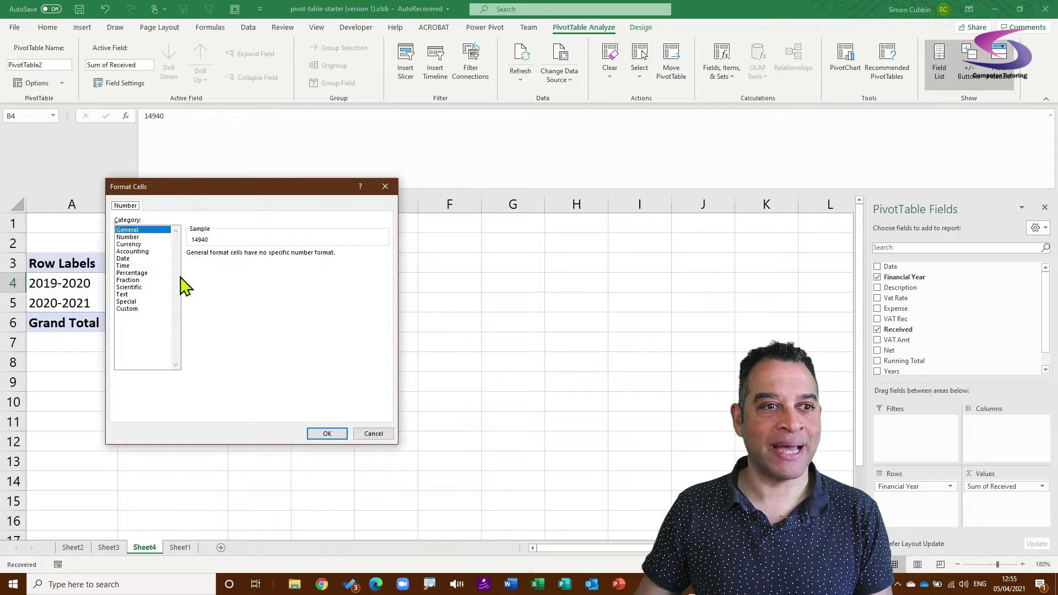
left_click(148, 251)
left_click(334, 434)
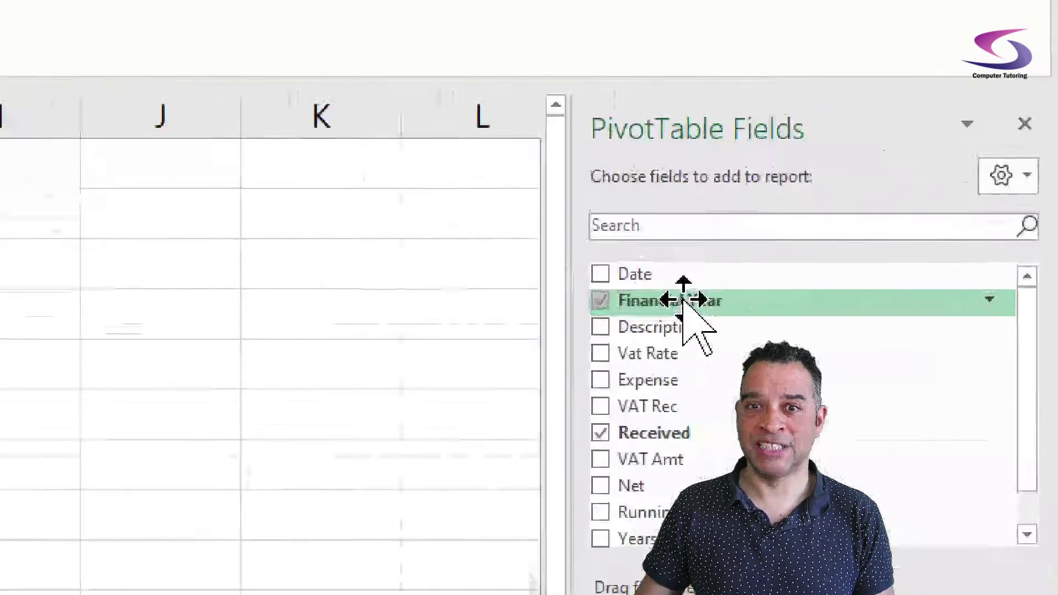
Add Date to the rows beneath Financial Year and remove the Years field, leaving only months within each financial year.
left_click_drag(738, 281, 765, 507)
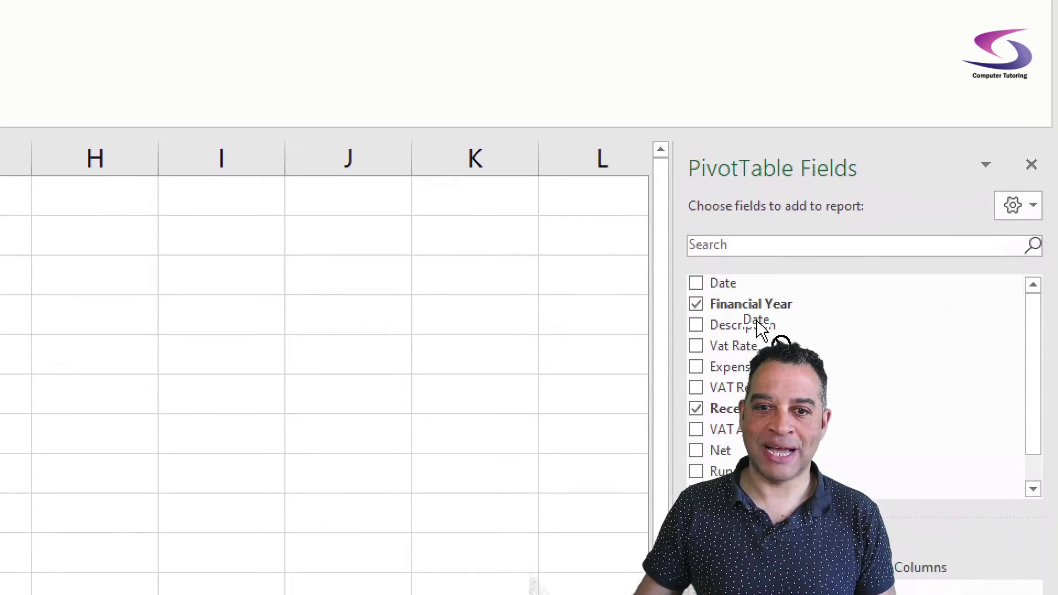
left_click_drag(766, 341, 741, 562)
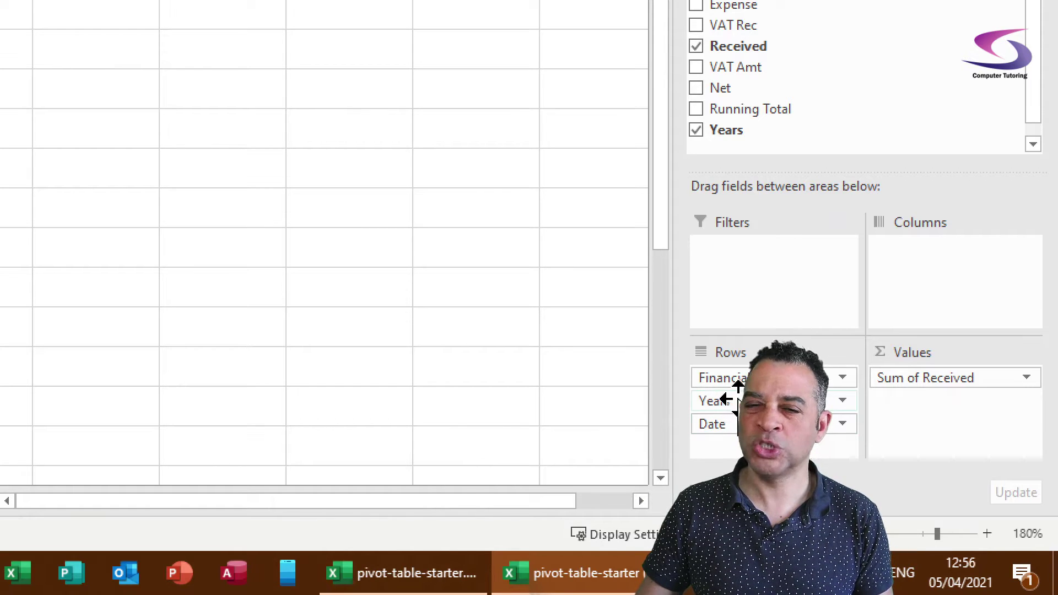
left_click_drag(729, 402, 546, 314)
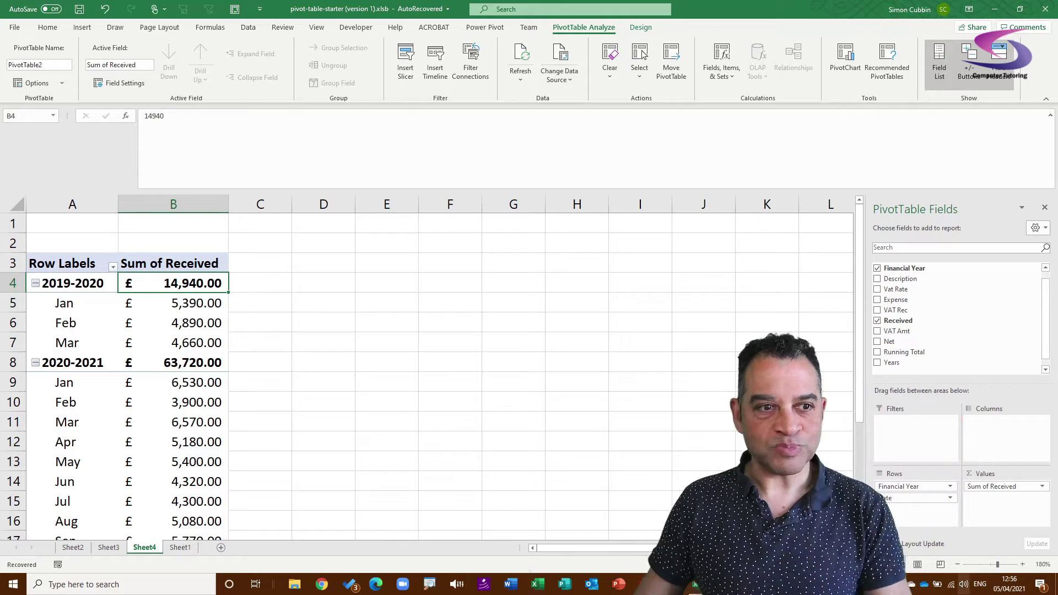
Enter Apr in cell I1 beside the pivot table and fill the month series down to Mar in I12.
scroll(273, 353, "down", 1)
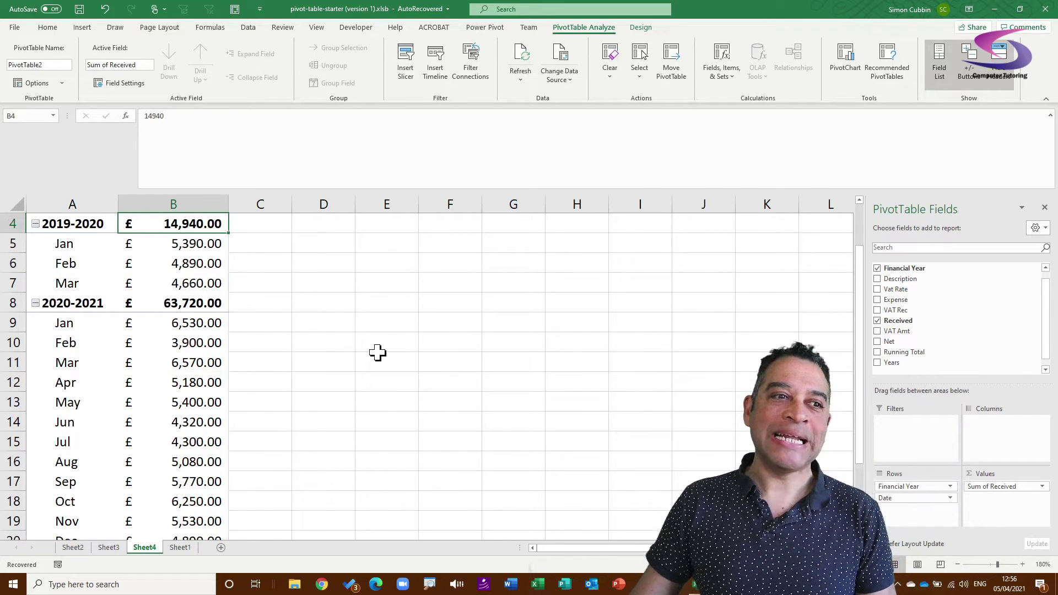
left_click(90, 329)
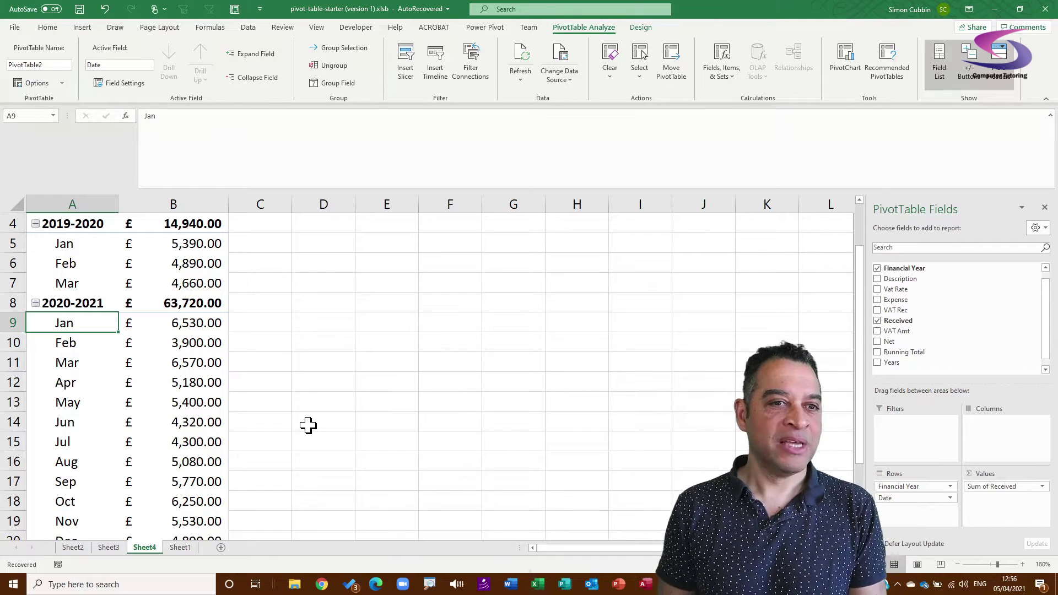
scroll(518, 388, "up", 1)
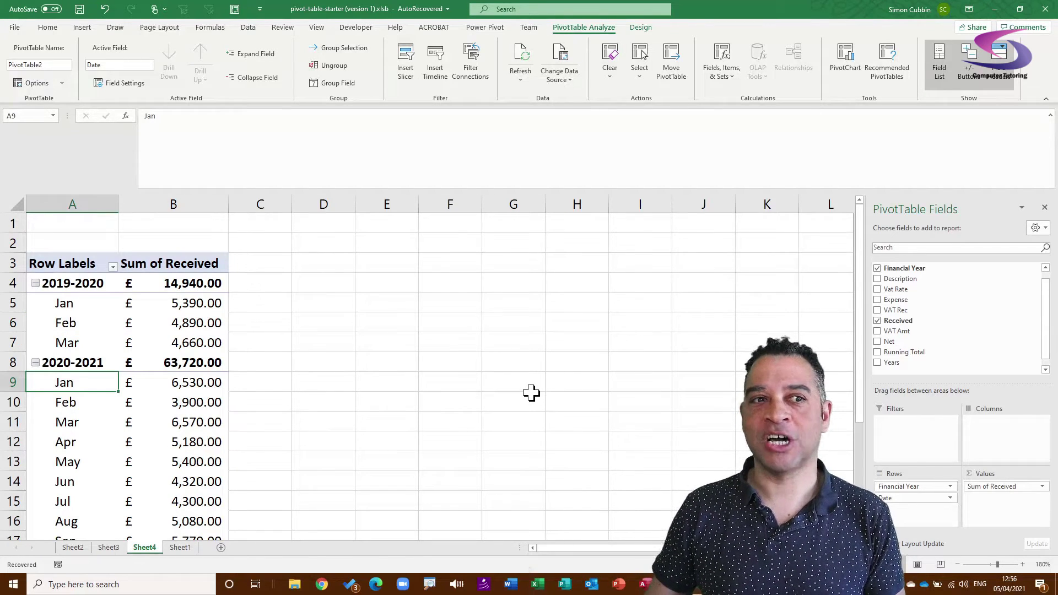
left_click(643, 222)
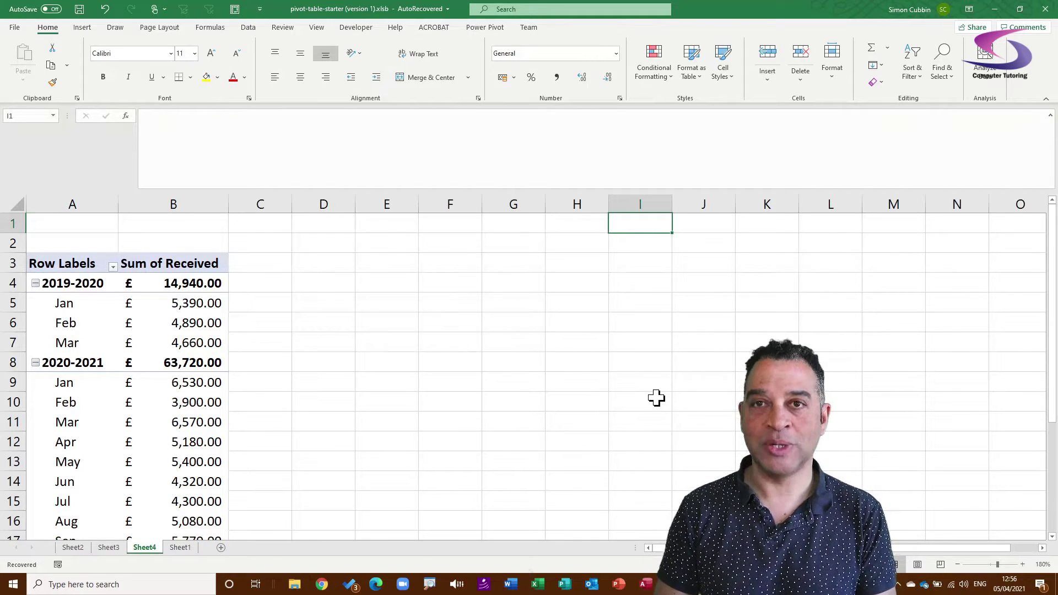
type("Apr")
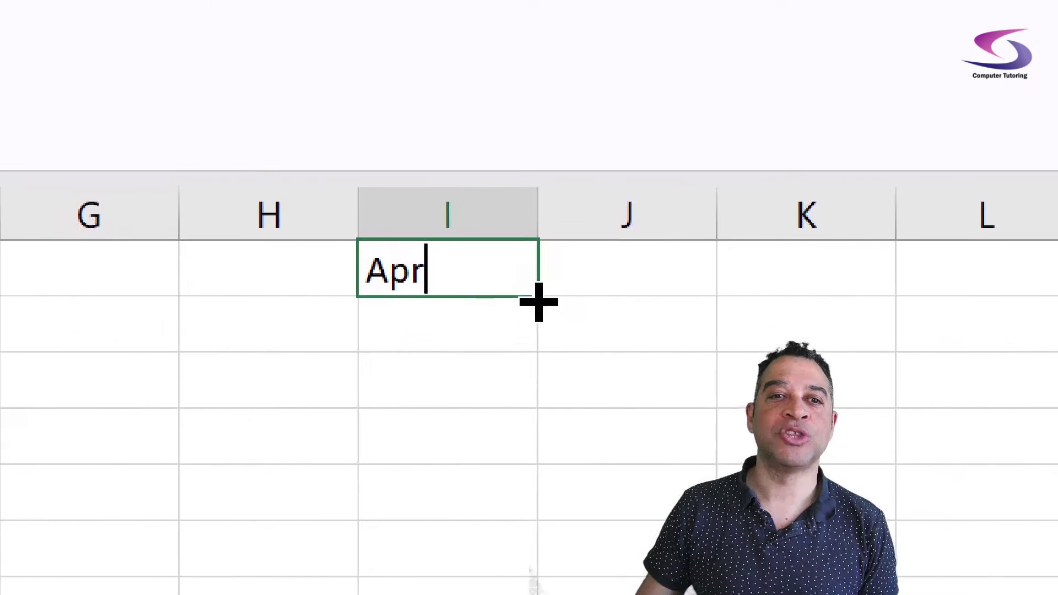
mouse_move(534, 303)
left_mouse_down()
mouse_move(533, 342)
mouse_move(530, 300)
left_mouse_up()
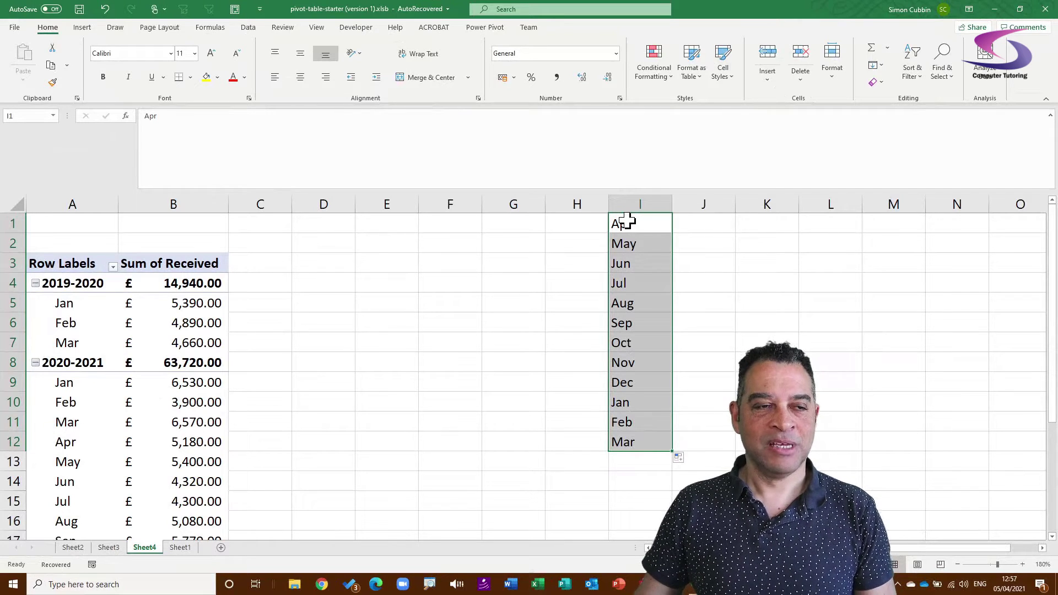
Open the custom lists editor from the advanced Excel options with cells I1:I12 as the import range.
left_click(14, 28)
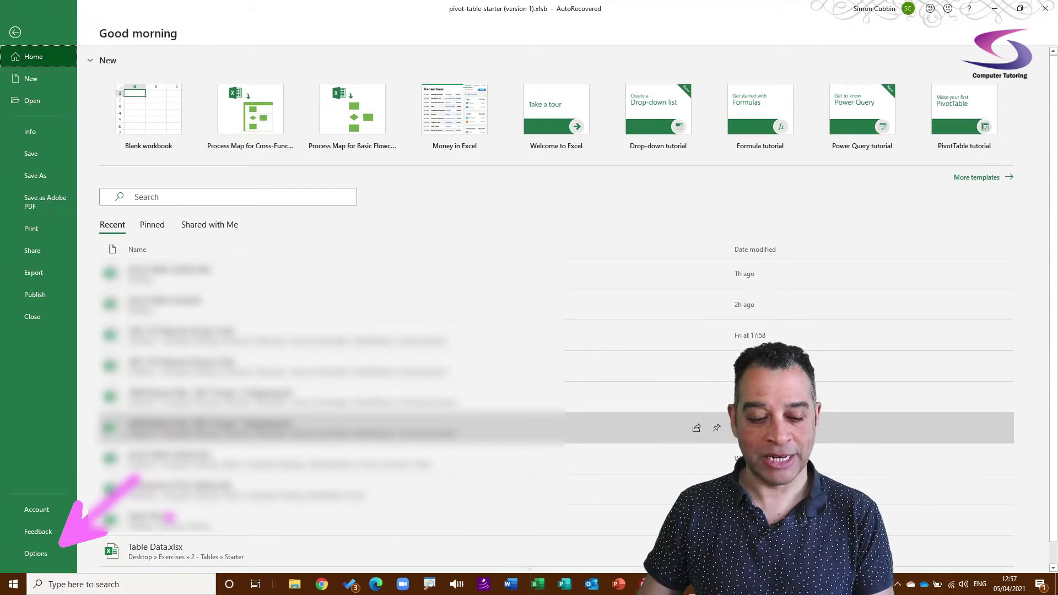
left_click(48, 550)
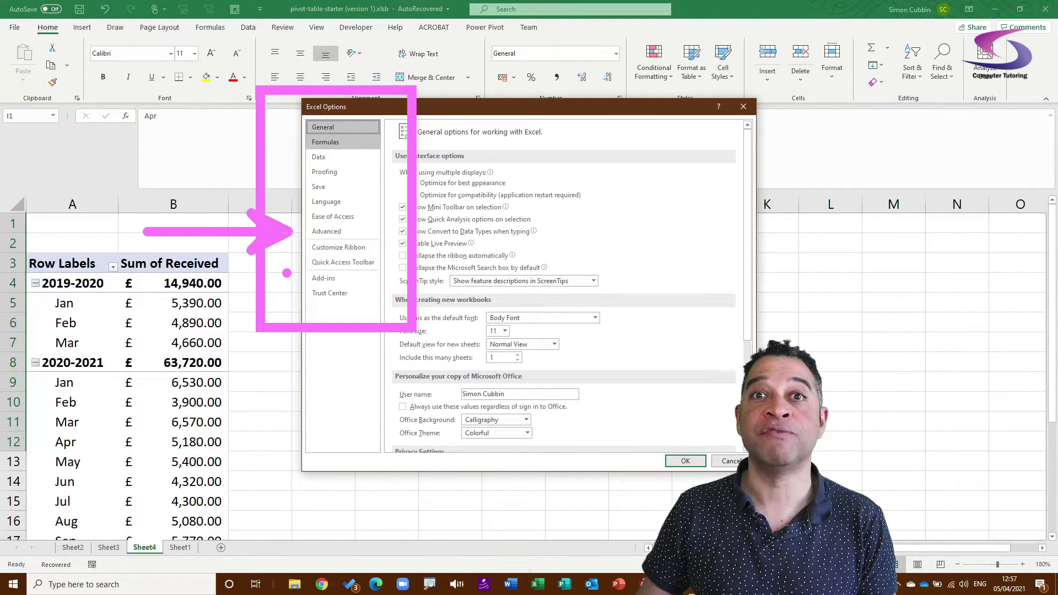
left_click(337, 232)
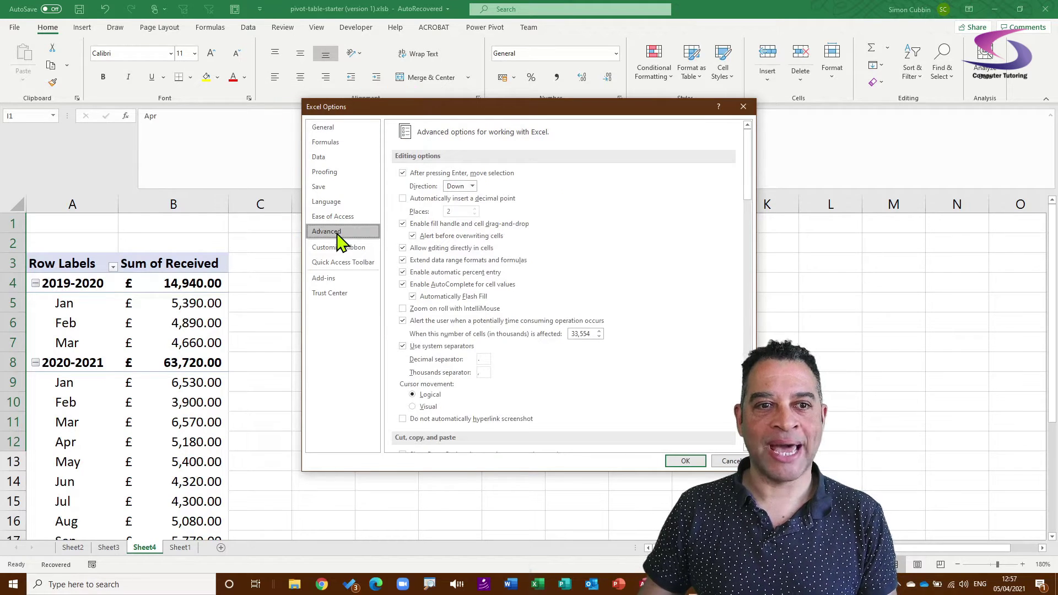
scroll(556, 276, "down", 15)
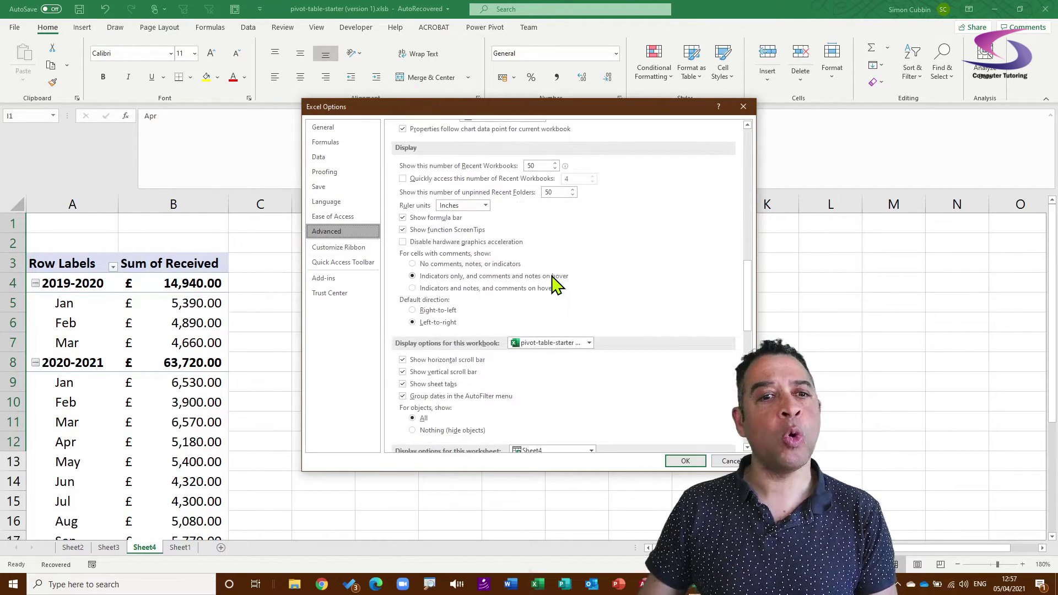
scroll(557, 283, "down", 15)
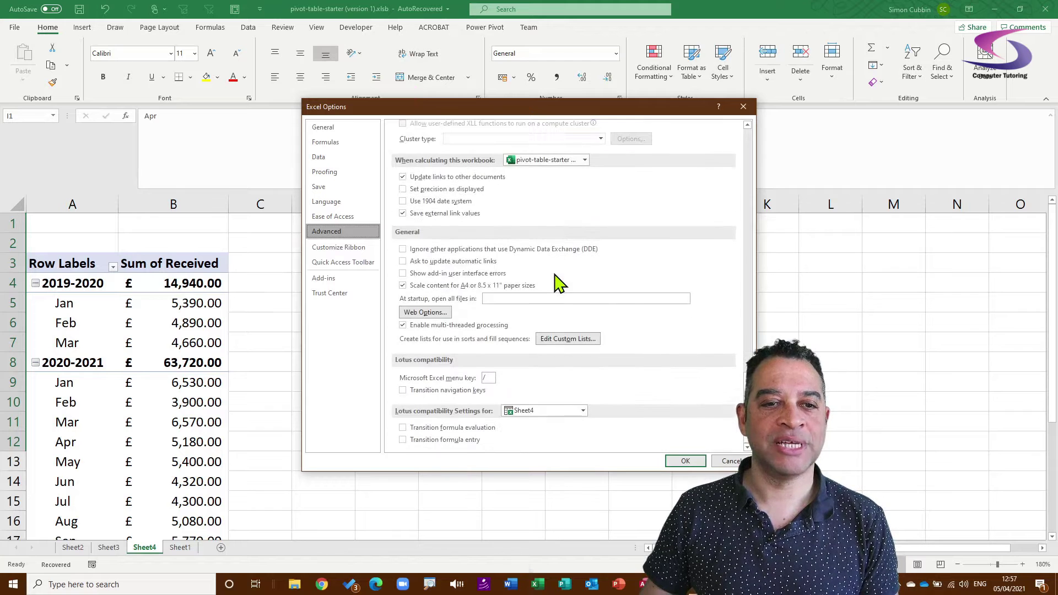
left_click_drag(521, 323, 630, 358)
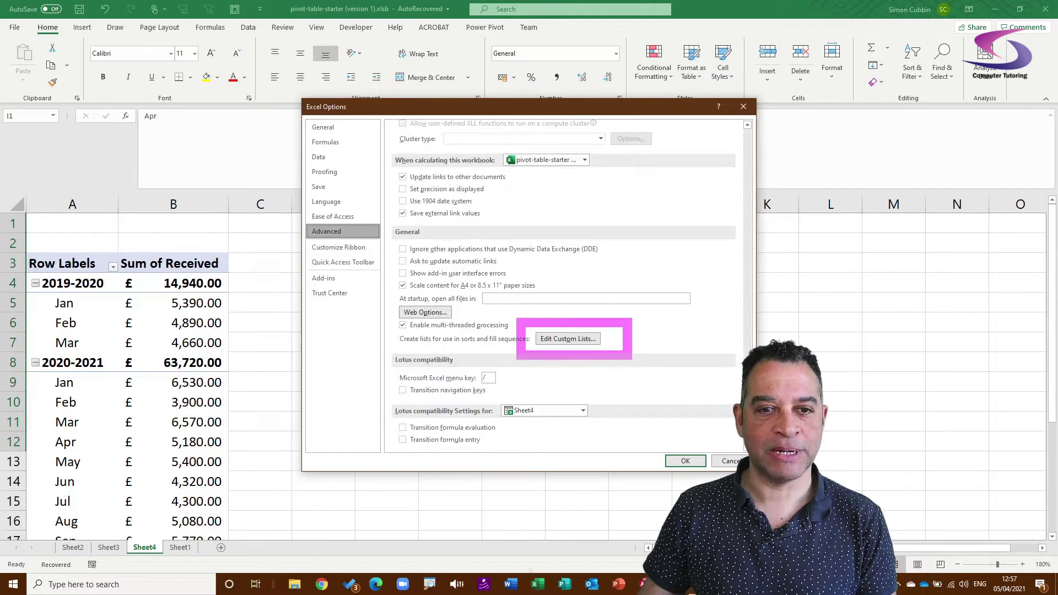
left_click(576, 341)
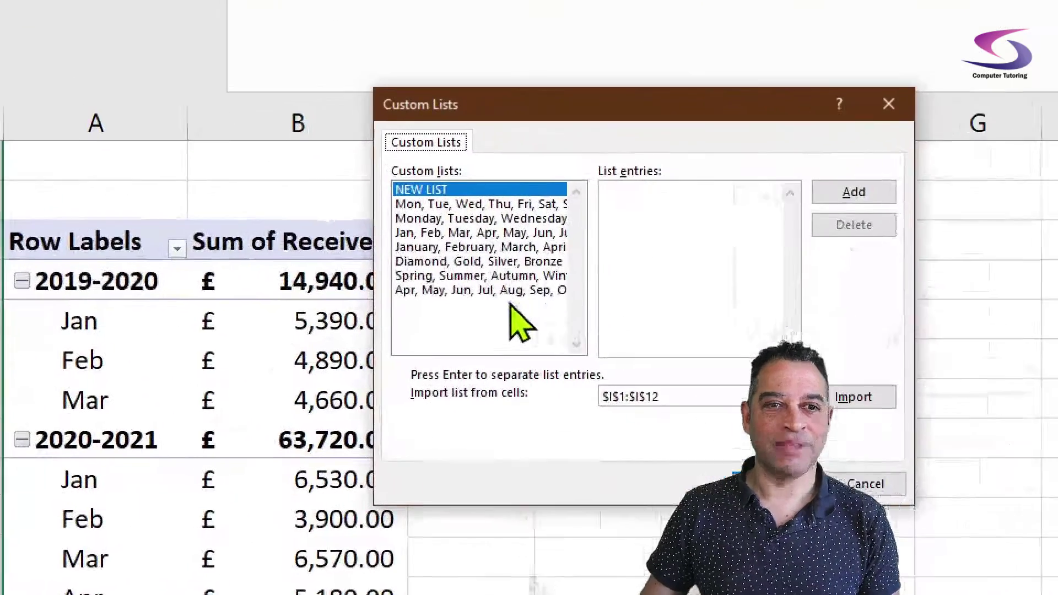
Delete the existing Apr to Mar custom list and import the financial-year month order from cells I1:I12.
left_click(276, 288)
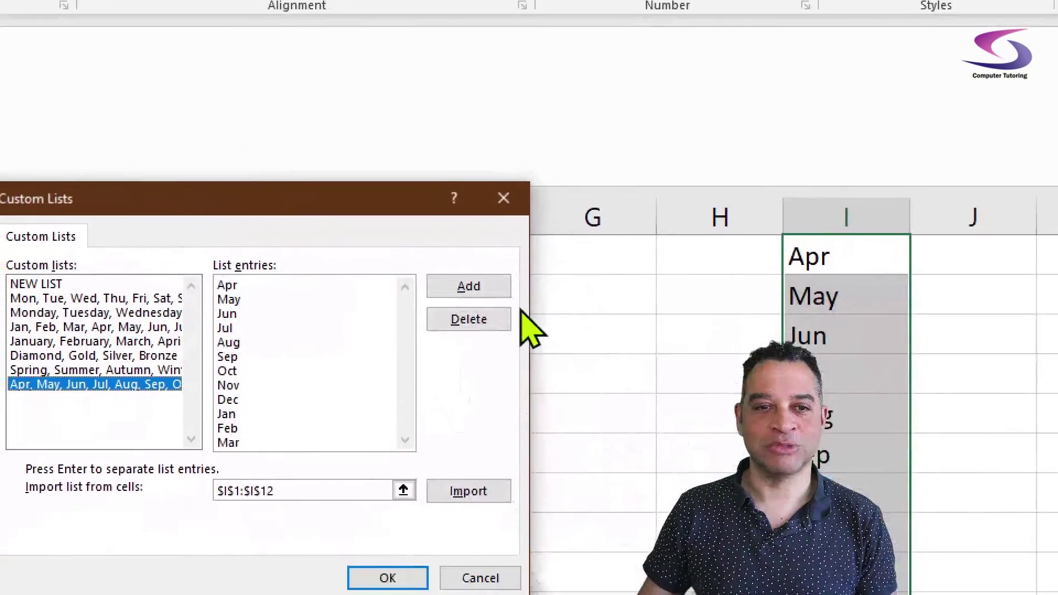
left_click(664, 298)
left_click(738, 442)
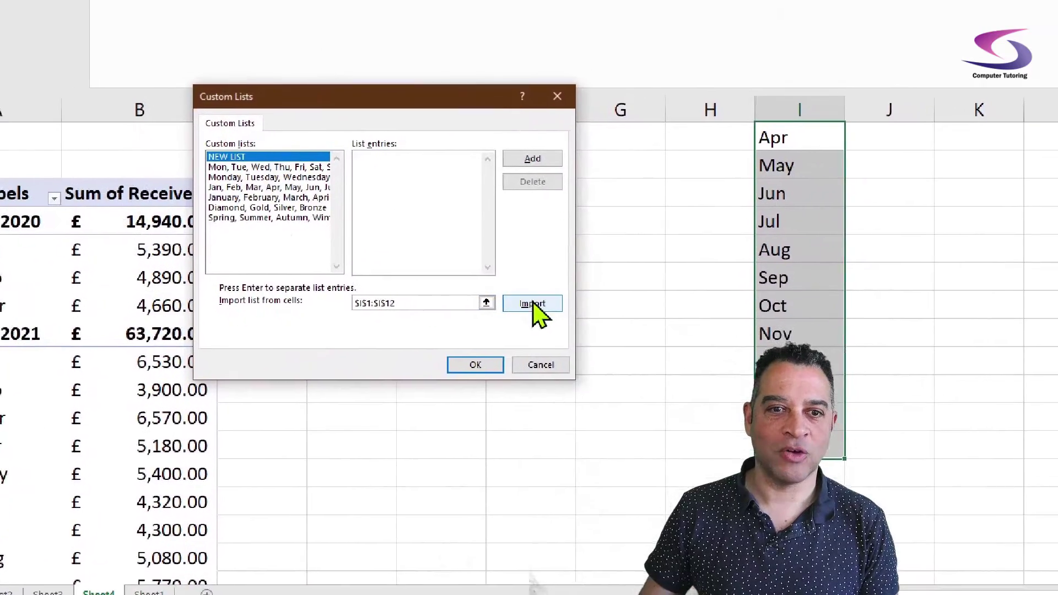
left_click(628, 323)
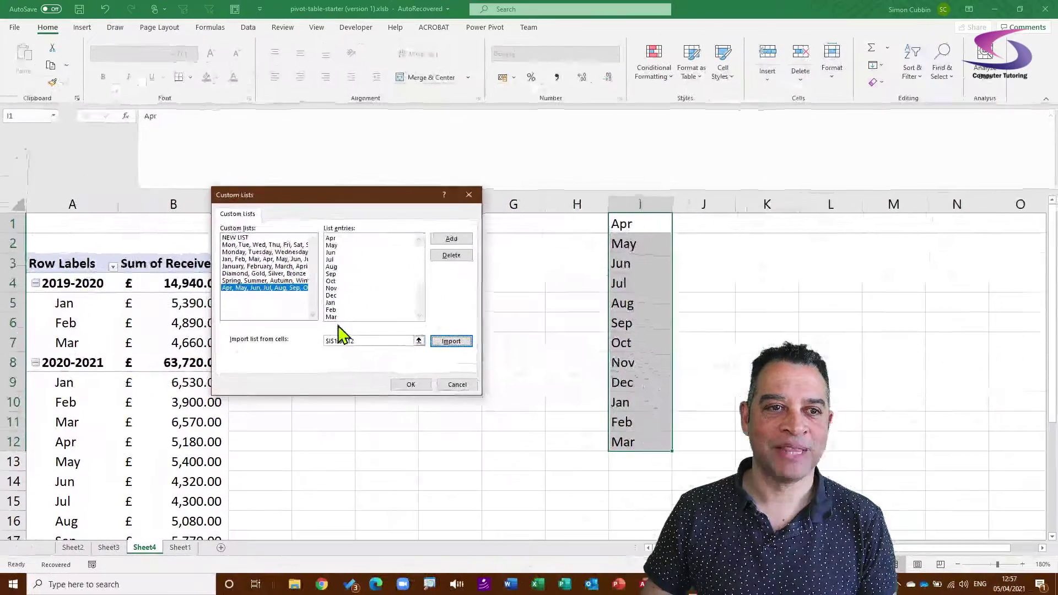
Accept the imported custom list and the Excel options, and clear the helper month names from cells I1:I12.
left_click(581, 419)
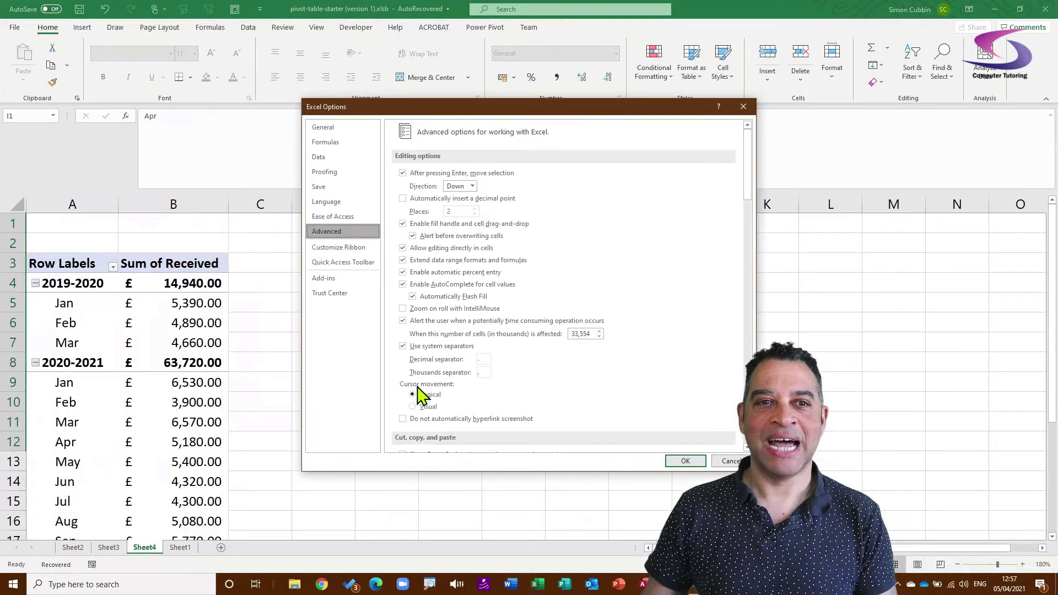
left_click(686, 462)
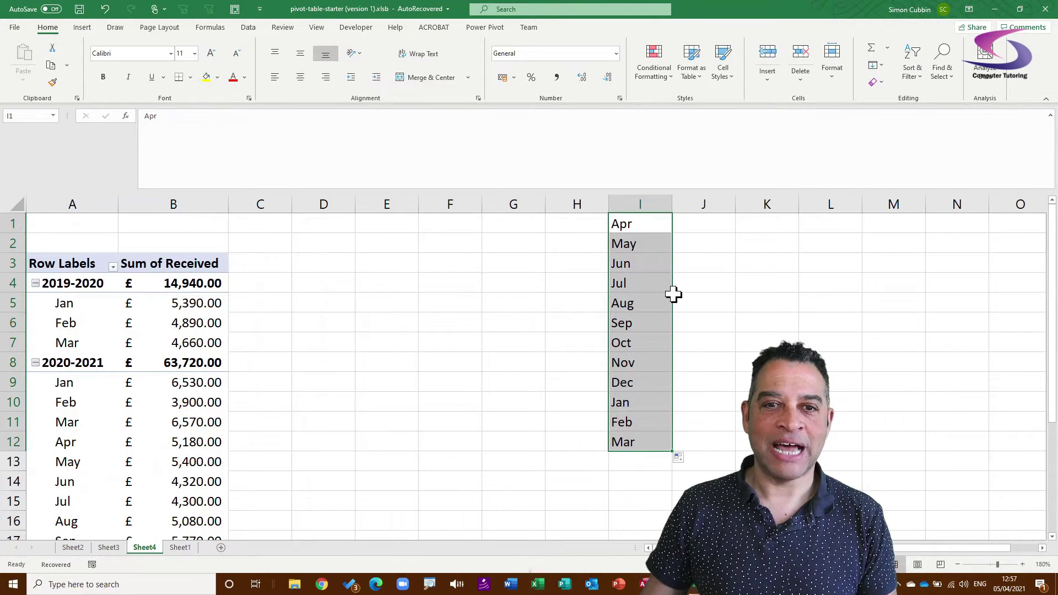
key("Delete")
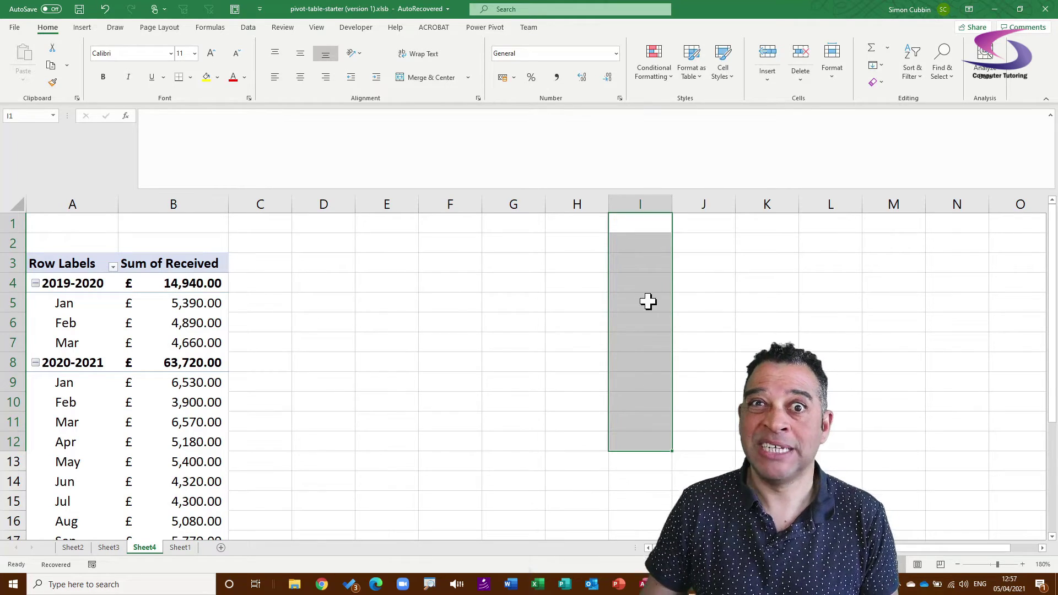
left_click(565, 296)
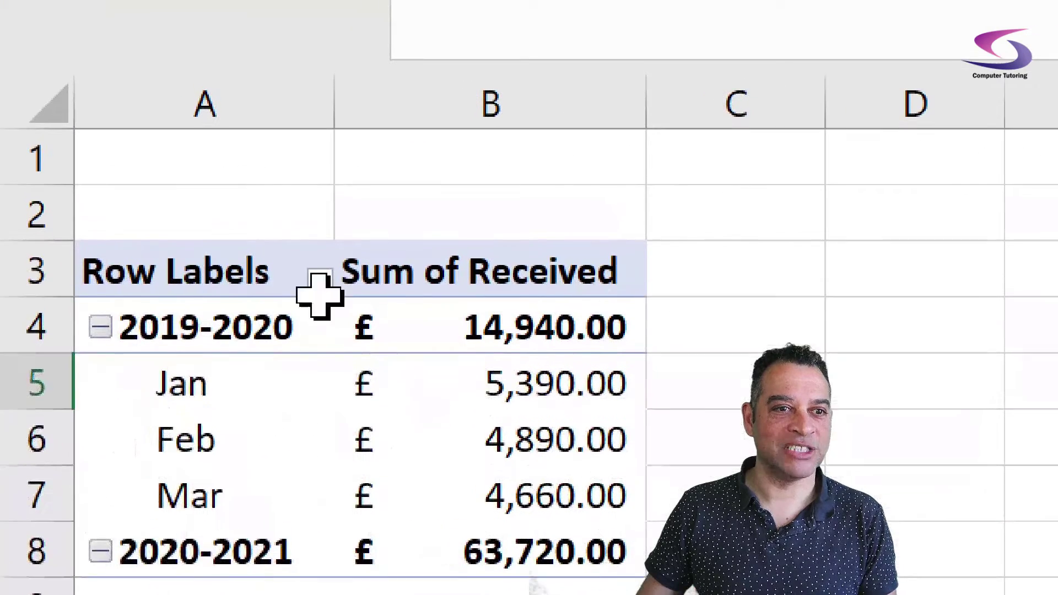
Sort the pivot table's Date field ascending, with automatic sorting off and the Apr, May, Jun custom list as first key sort order.
left_click(113, 266)
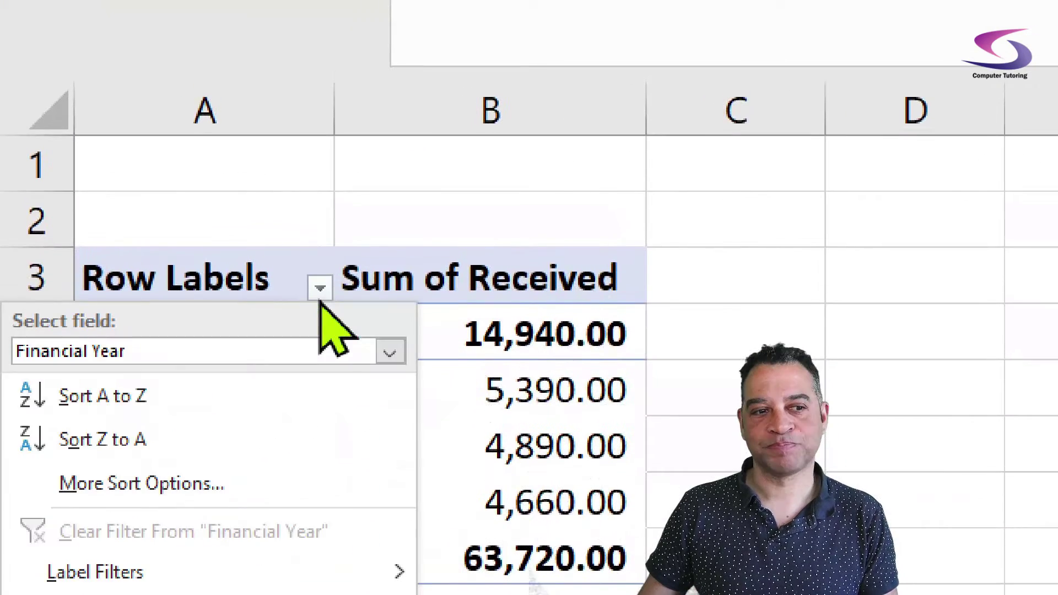
left_click(390, 351)
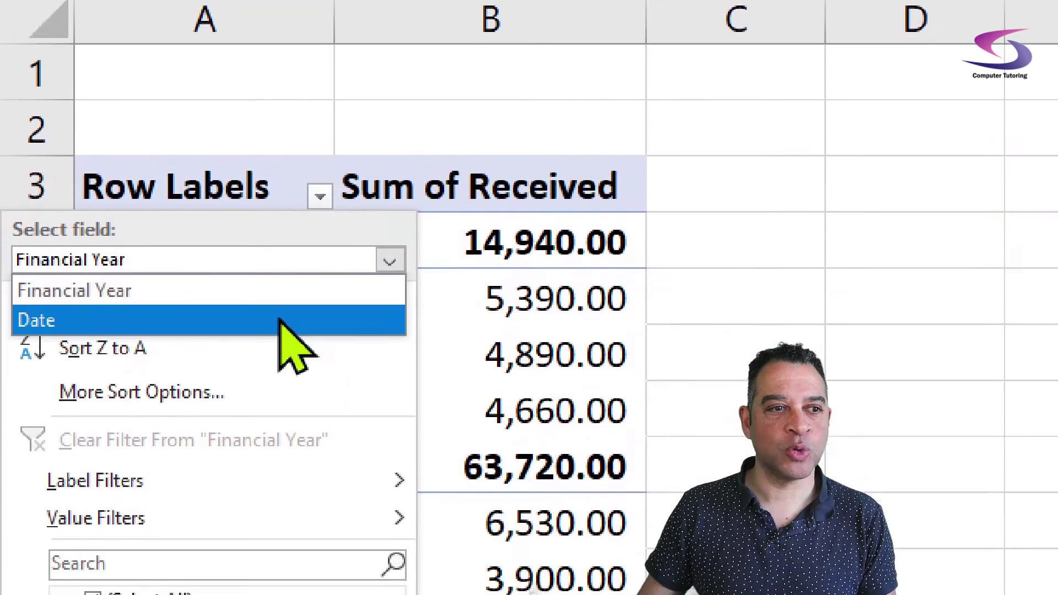
left_click(281, 320)
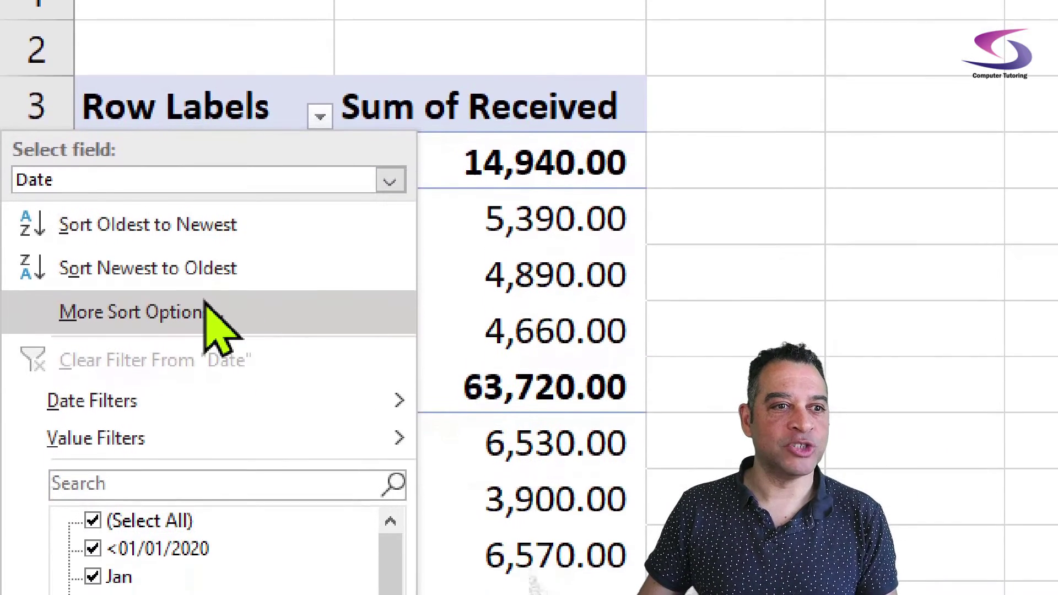
left_click(213, 429)
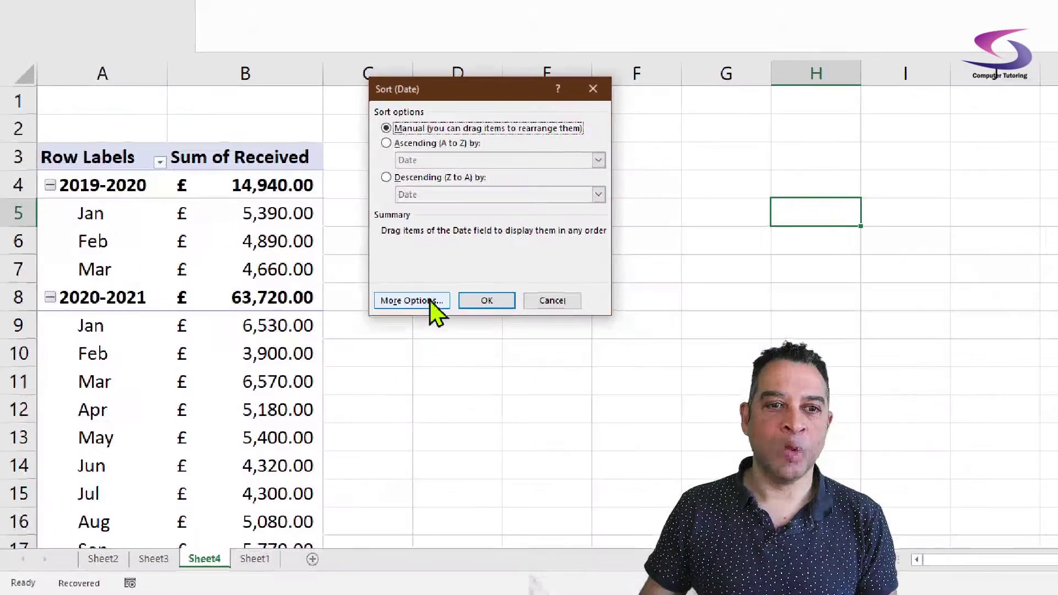
left_click(532, 304)
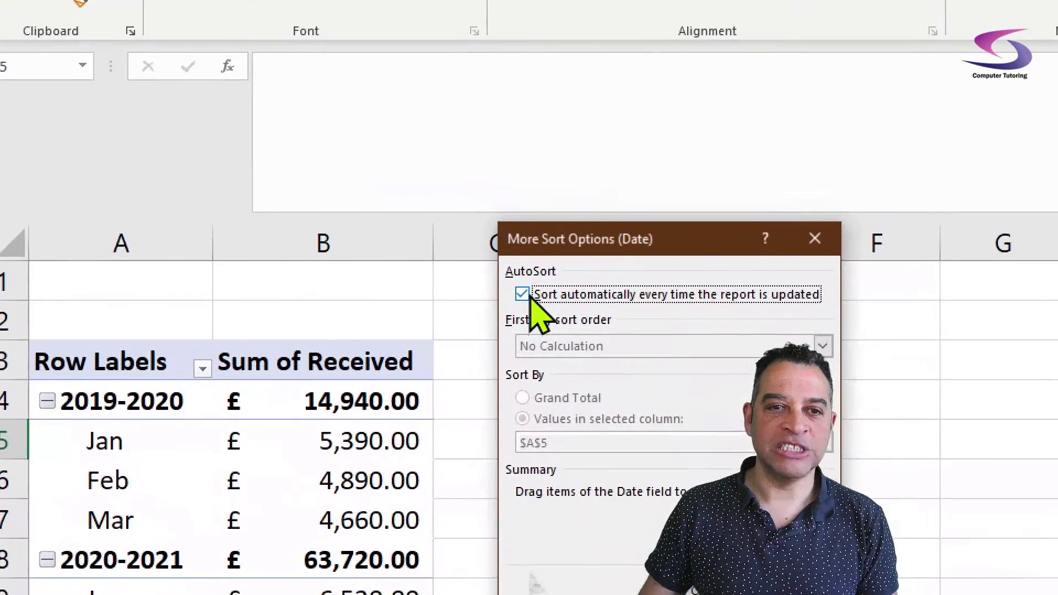
left_click(523, 295)
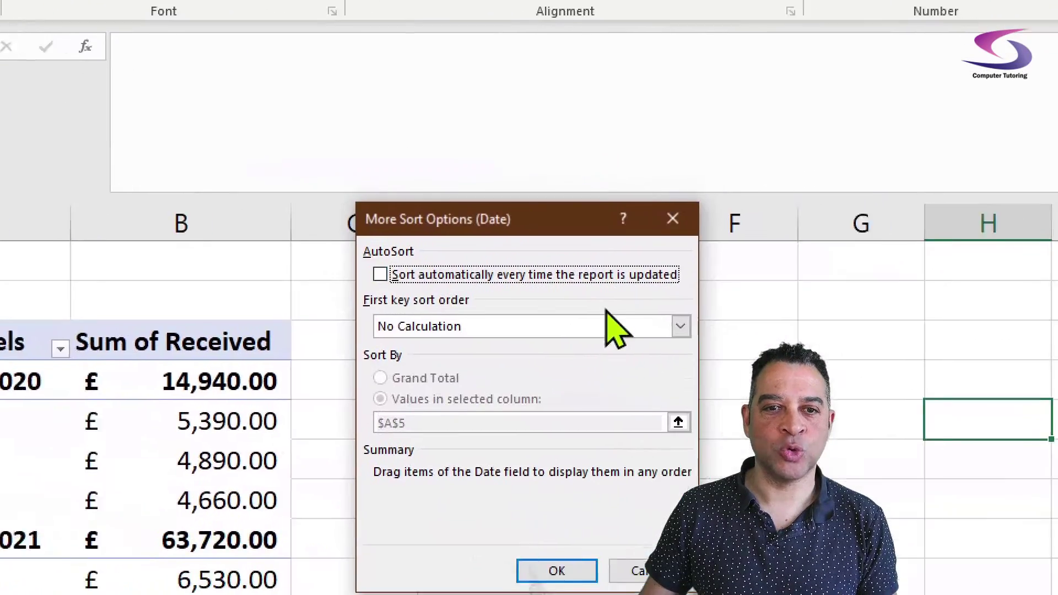
left_click(532, 304)
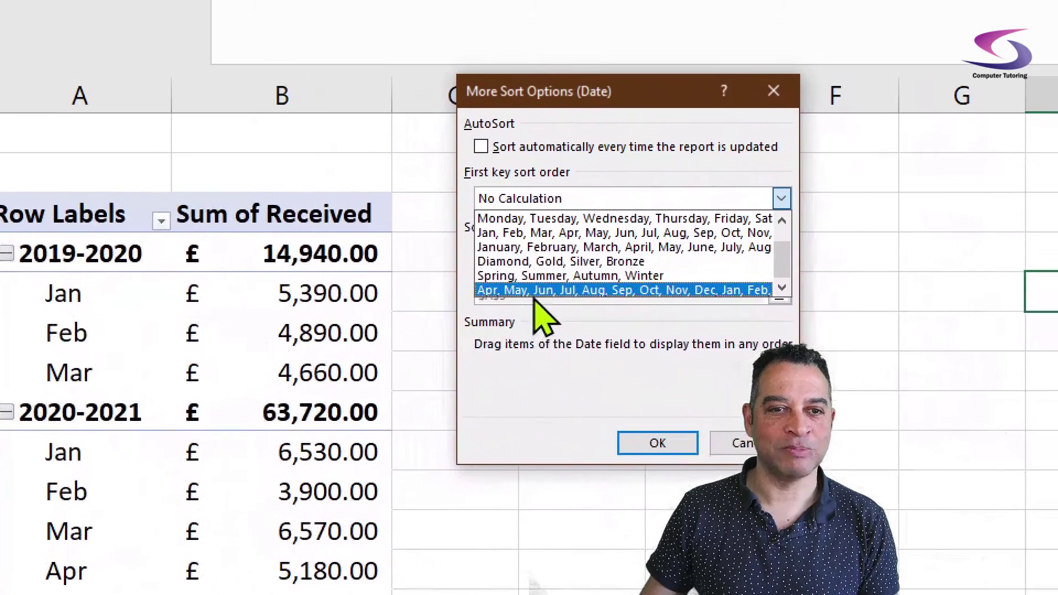
left_click(341, 337)
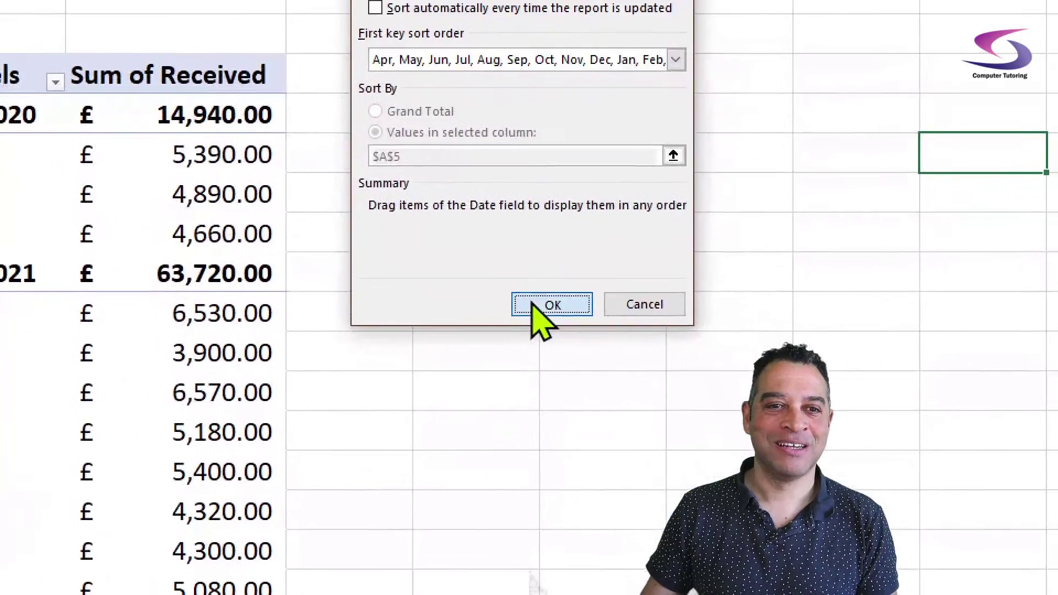
left_click(669, 532)
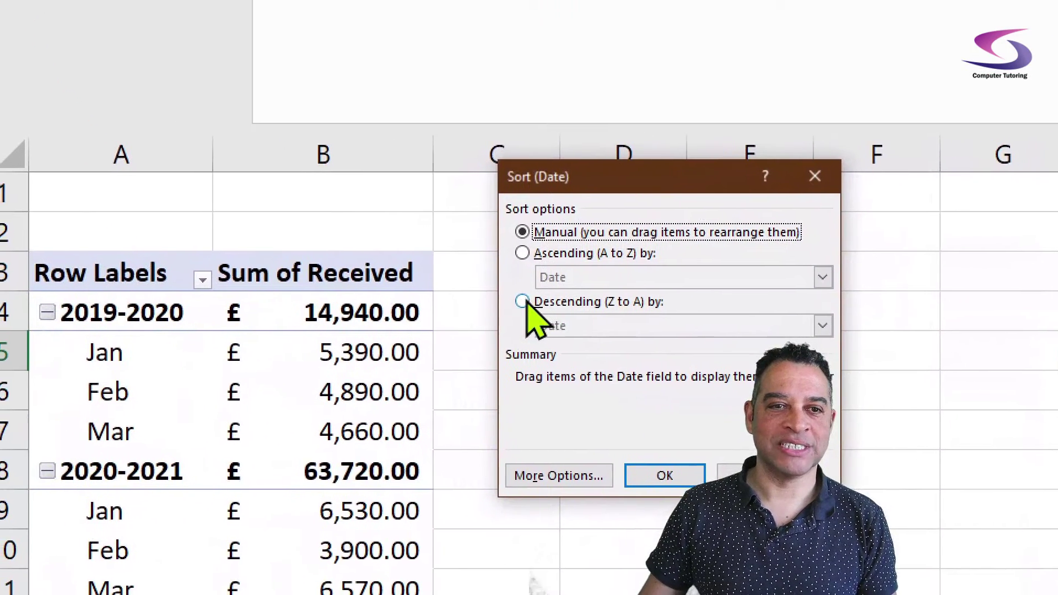
left_click(527, 252)
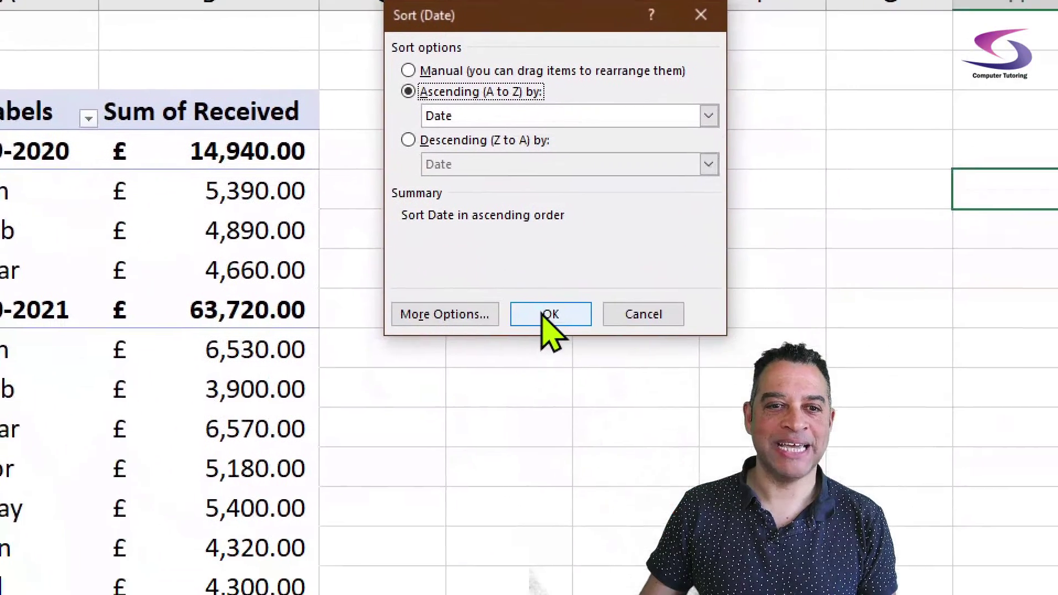
left_click(546, 315)
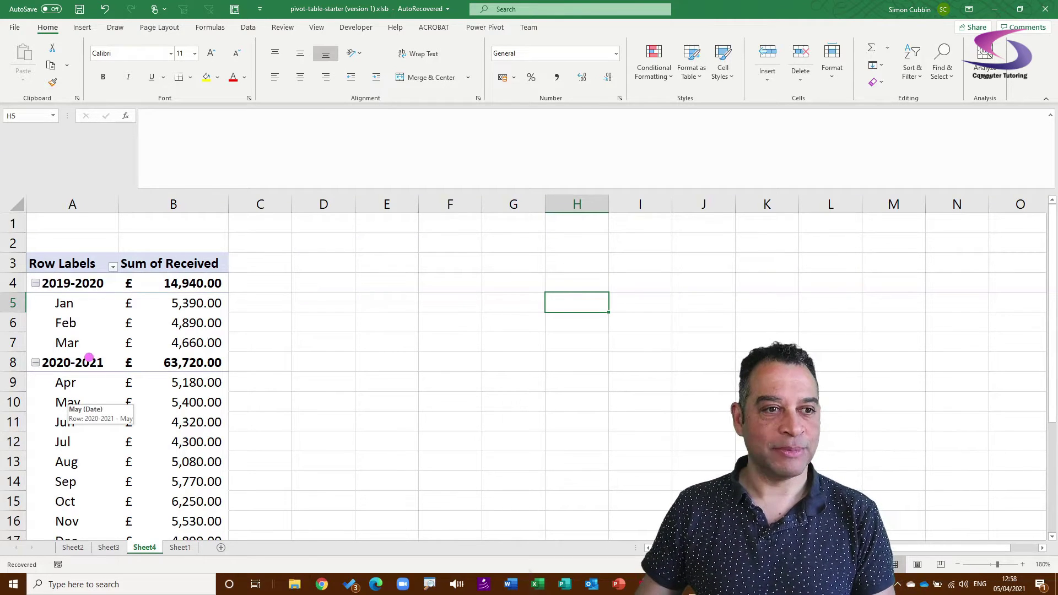
Insert a slicer for the Financial Year field of the pivot table.
left_click(110, 366)
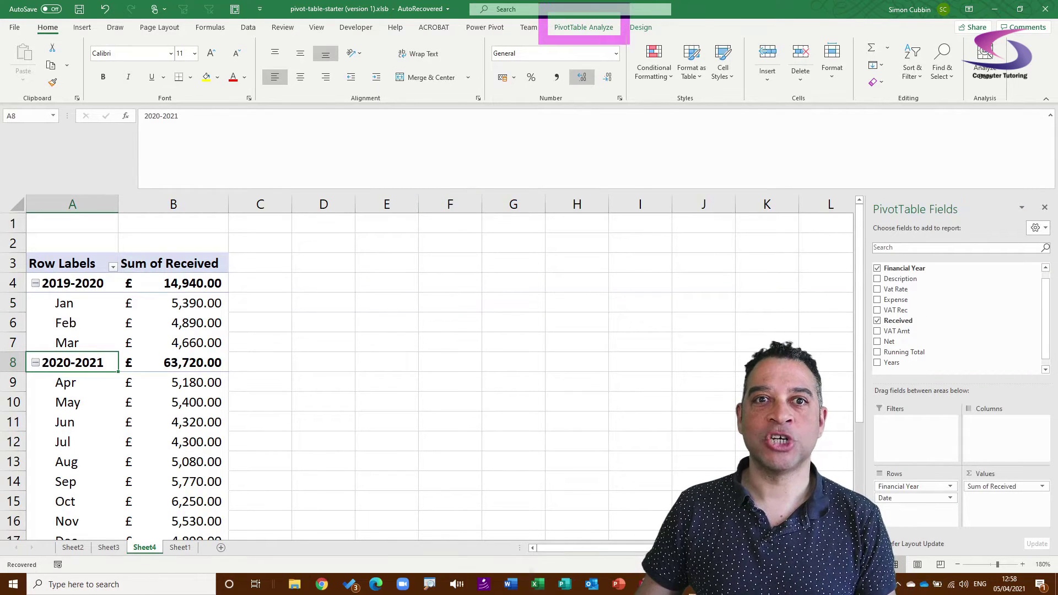
left_click(583, 27)
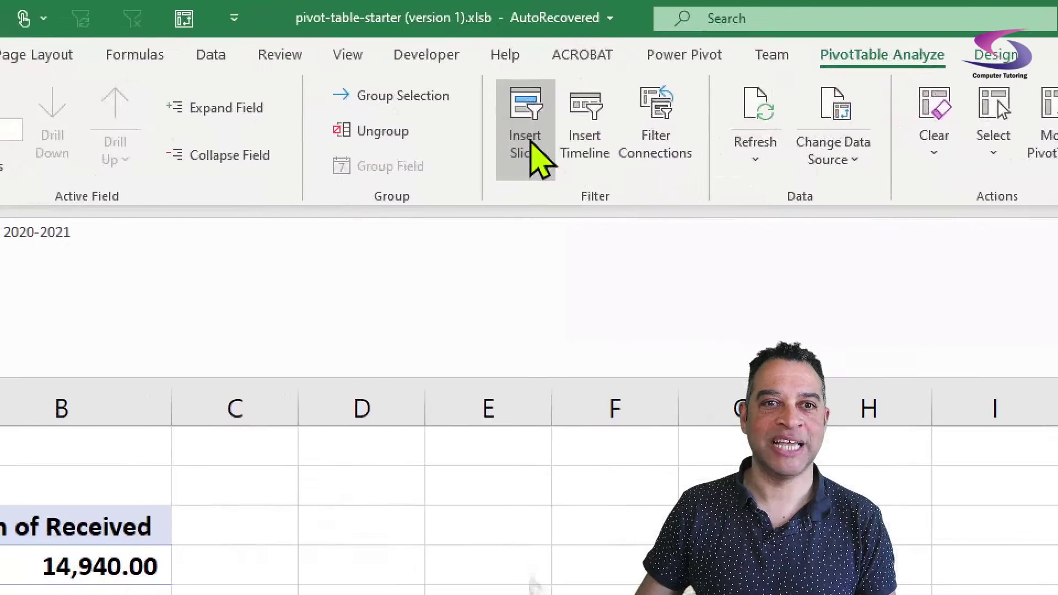
left_click(470, 117)
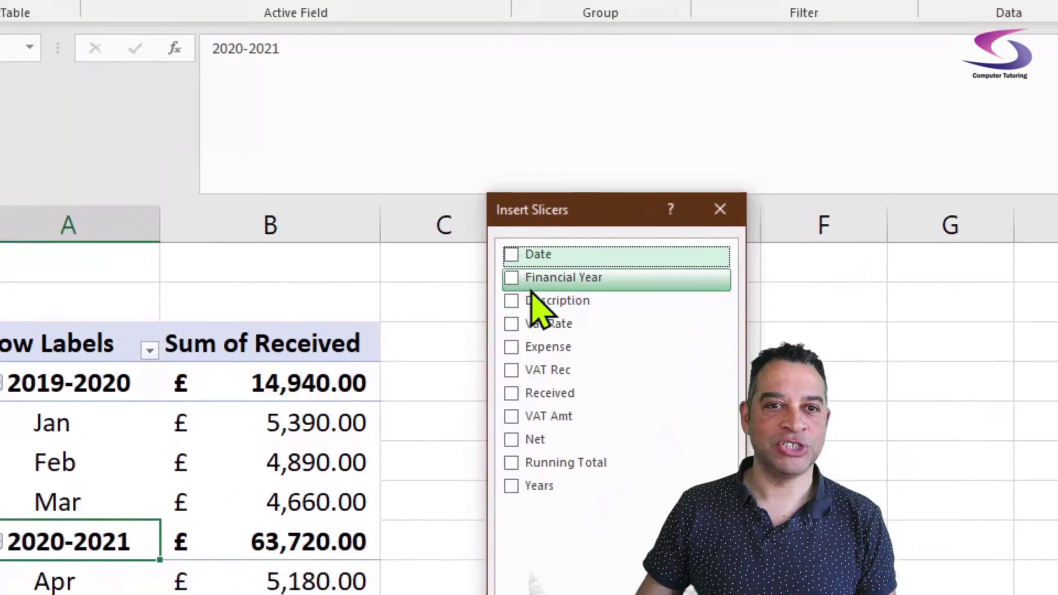
left_click(466, 355)
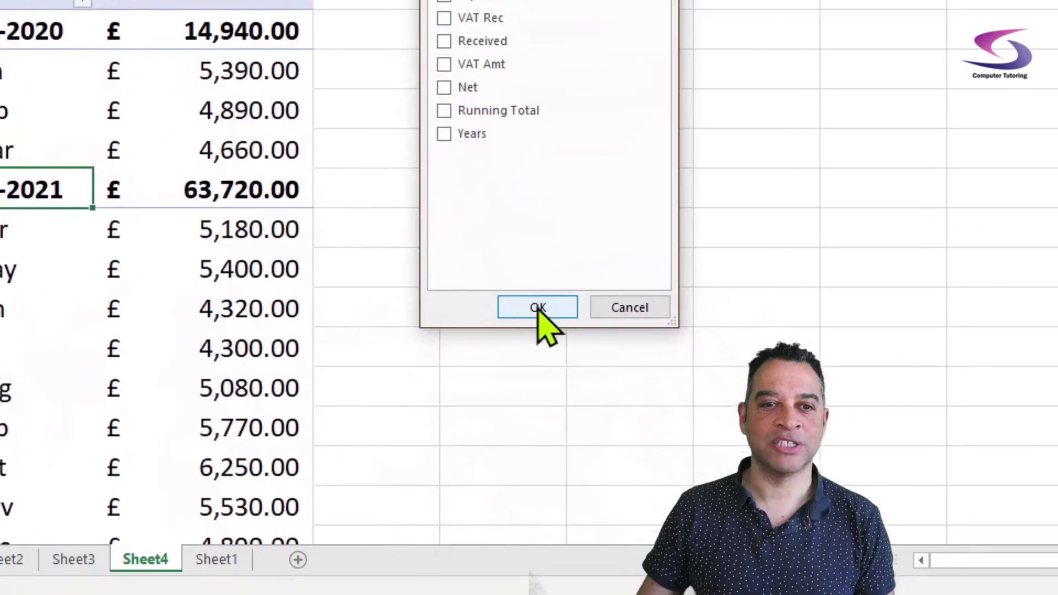
left_click(538, 308)
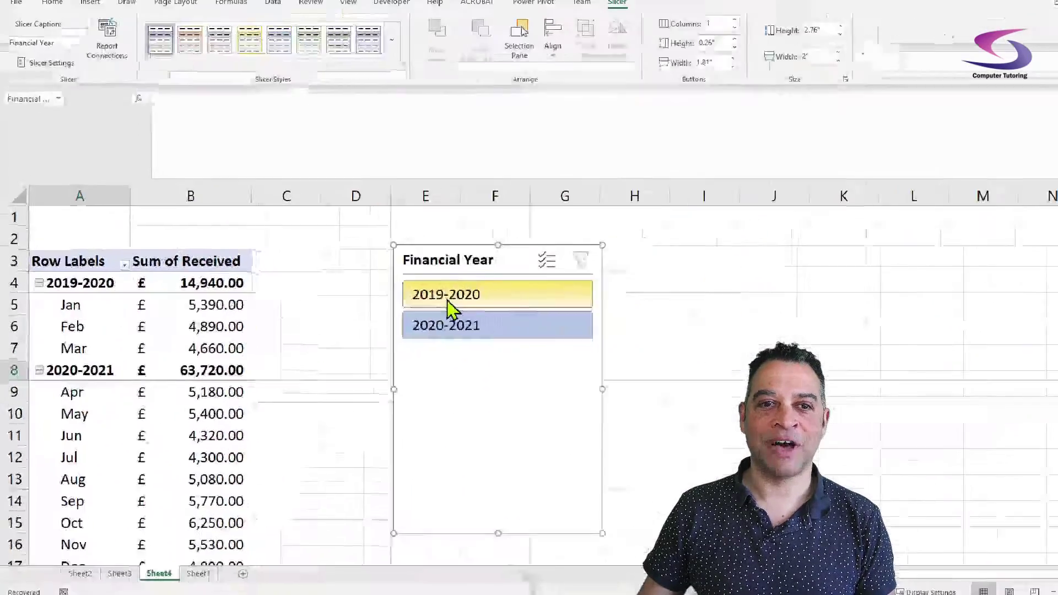
left_click(558, 336)
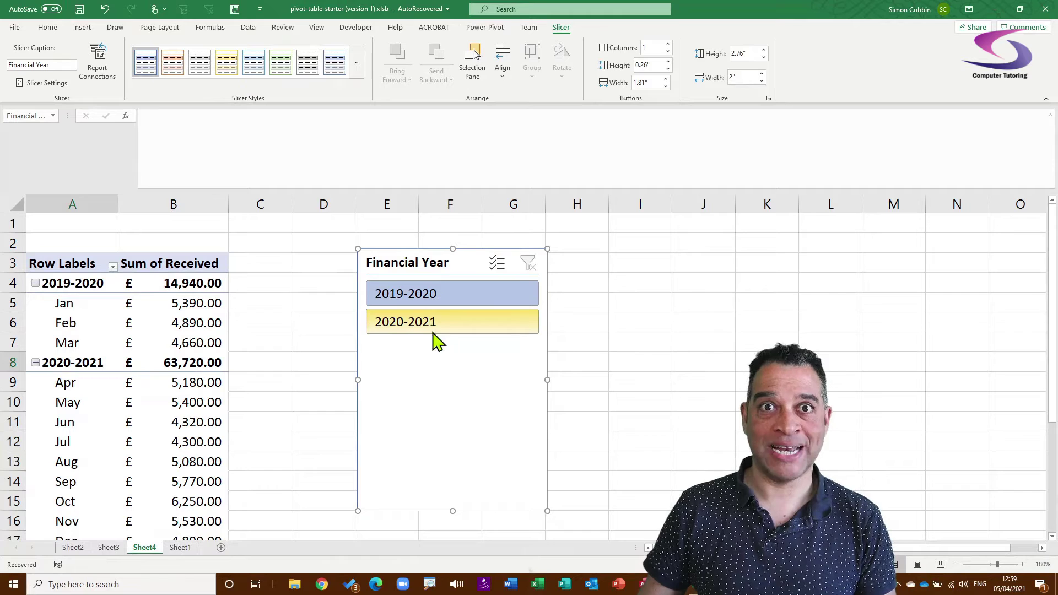
Set the Financial Year slicer's item sorting to Descending (Z to A) in its slicer settings.
right_click(426, 251)
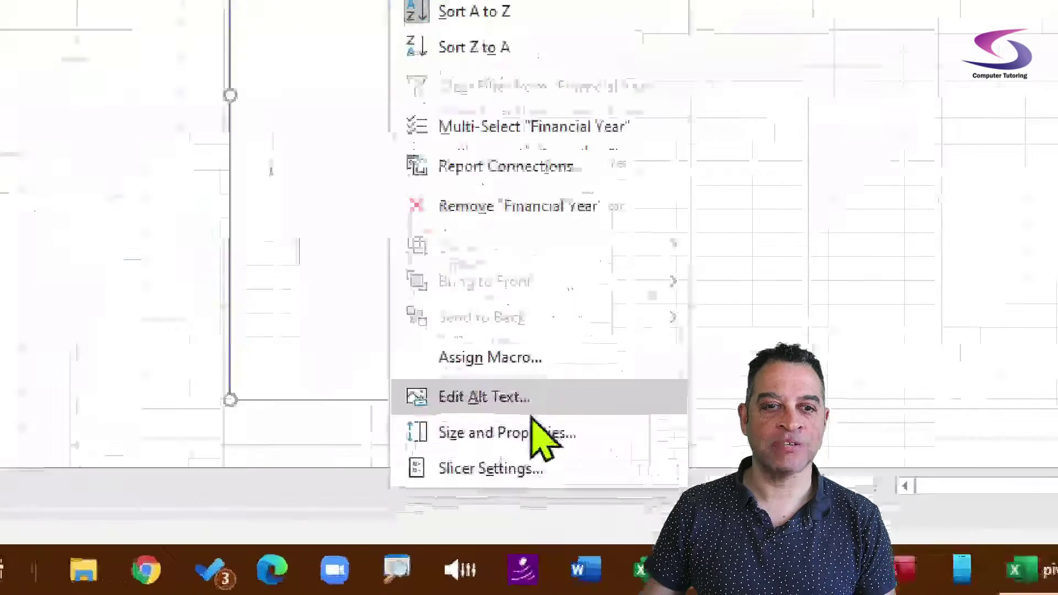
left_click(530, 463)
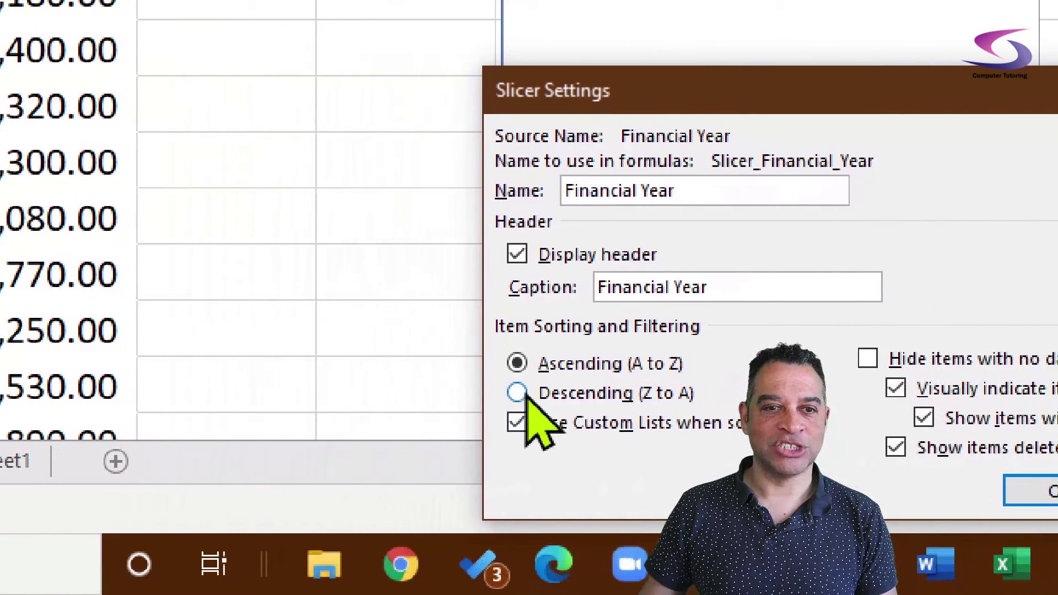
left_click(204, 392)
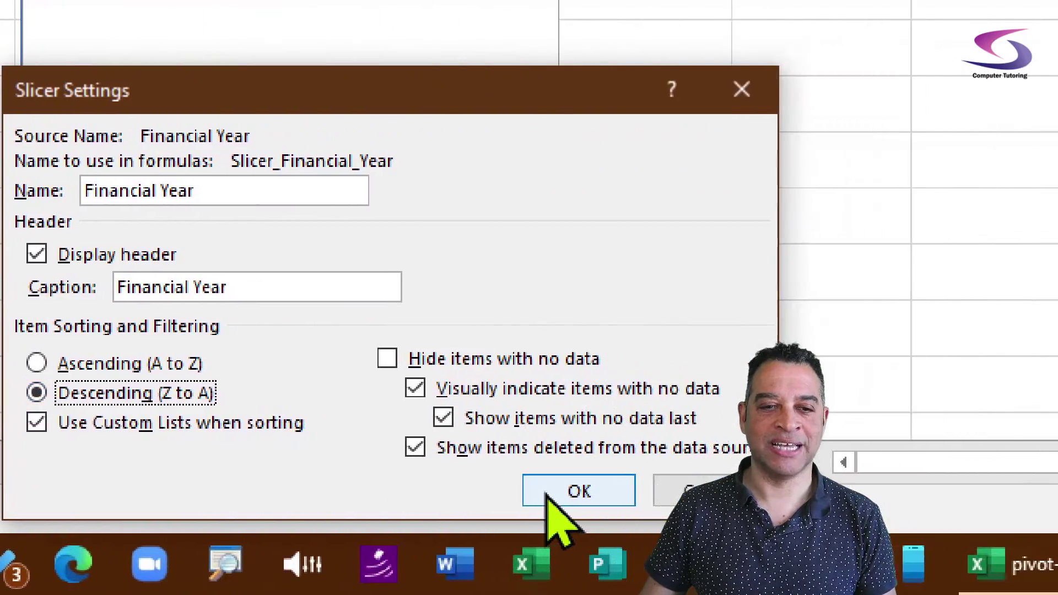
left_click(1049, 489)
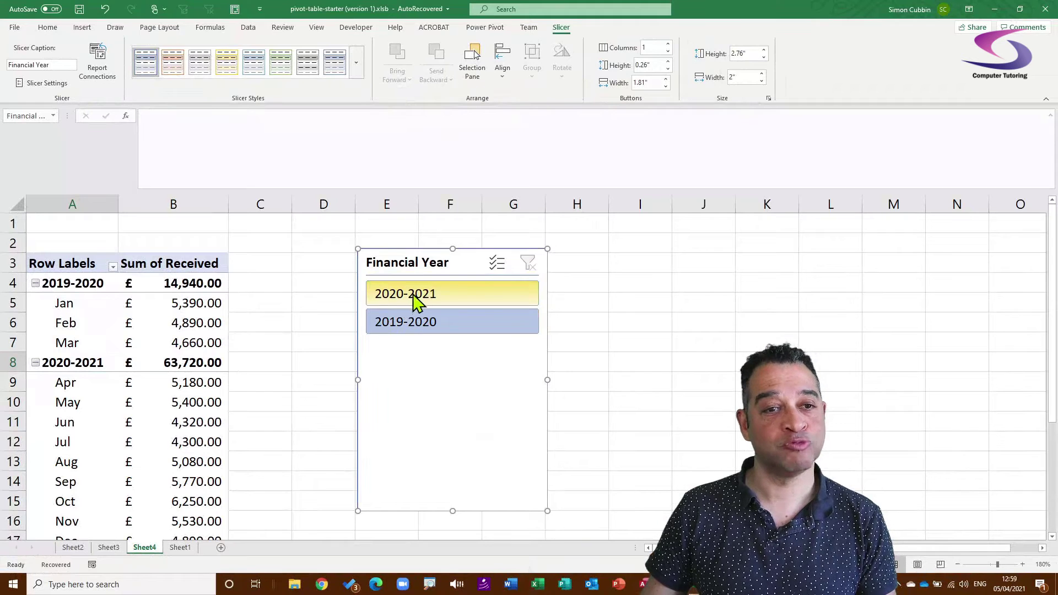
Shorten the slicer to about 0.97" high beside the pivot table and use it to filter to 2020-2021.
left_click_drag(453, 513, 463, 340)
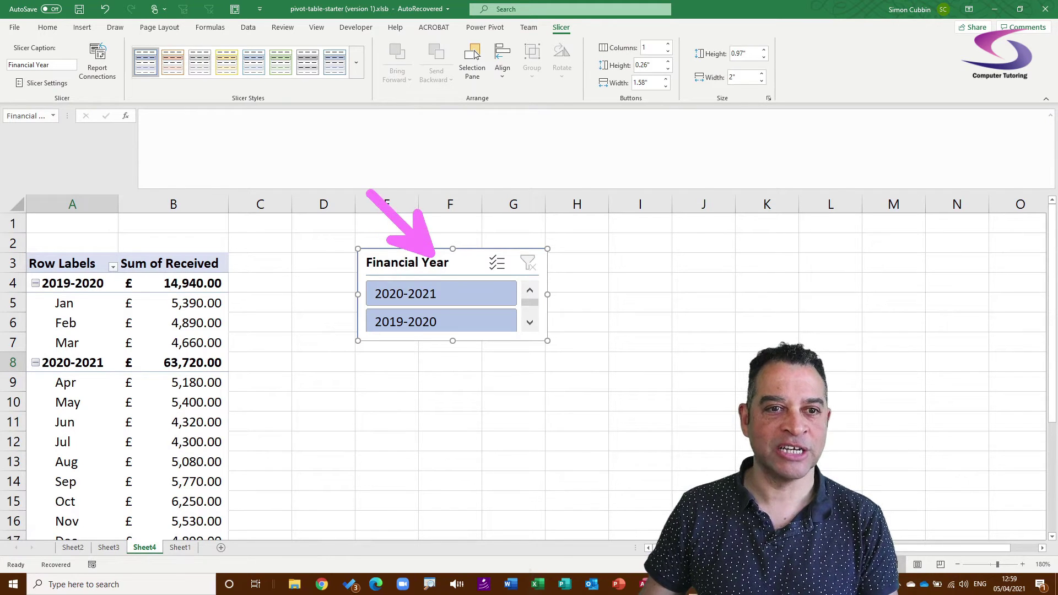
left_click_drag(433, 264, 336, 263)
left_click(356, 291)
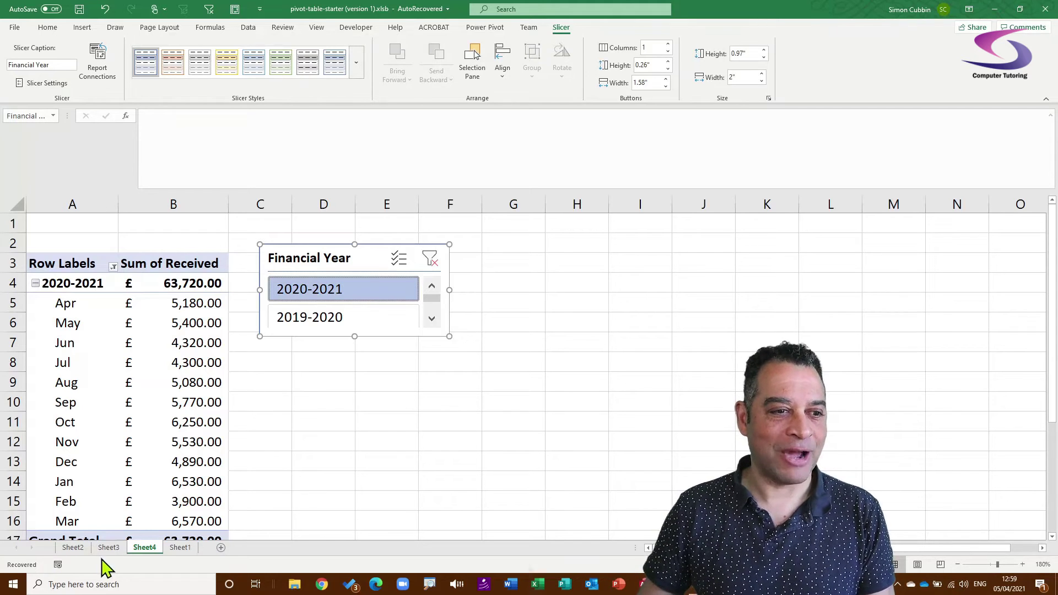
Insert a table column before Description on Sheet1 and head it Financial Qtry.
left_click(179, 548)
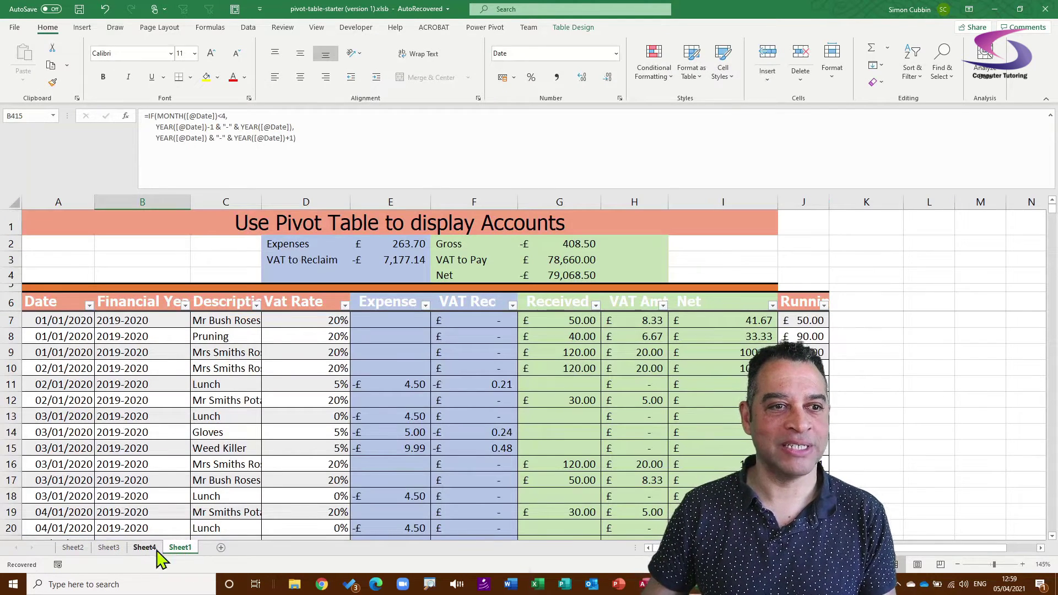
right_click(229, 301)
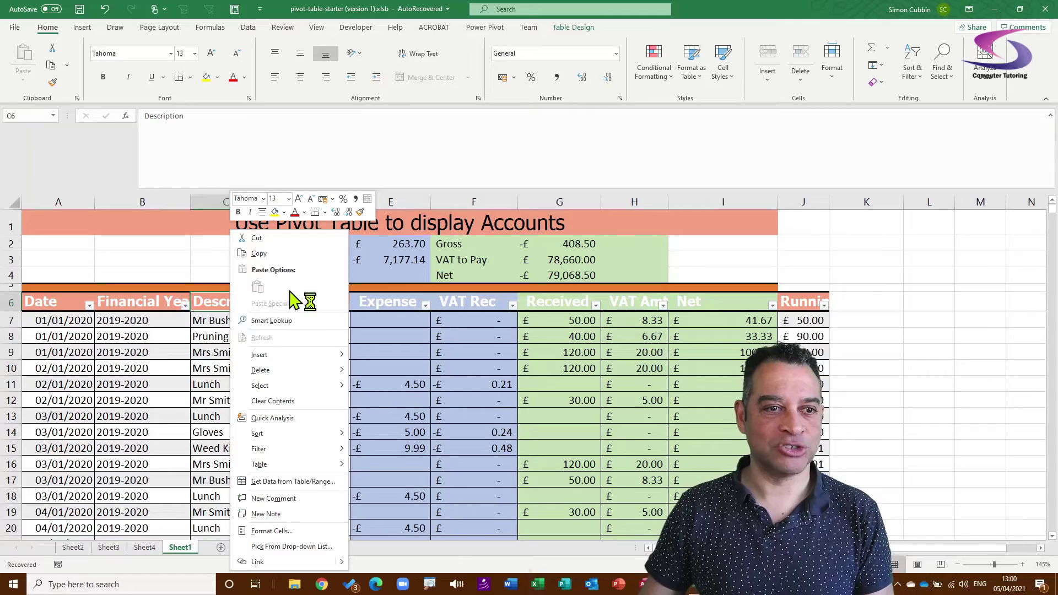
mouse_move(330, 355)
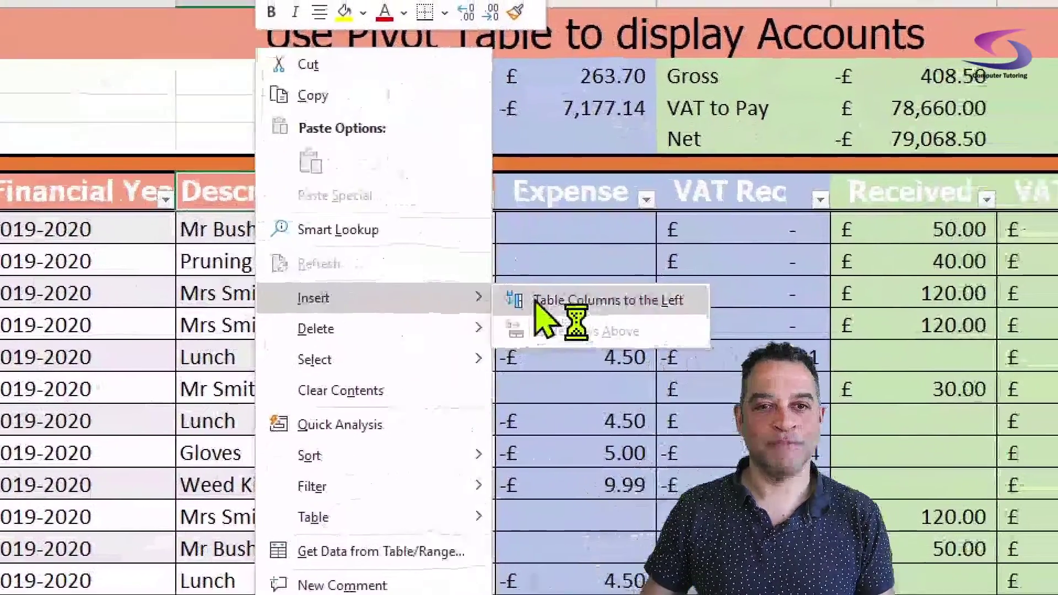
left_click(606, 300)
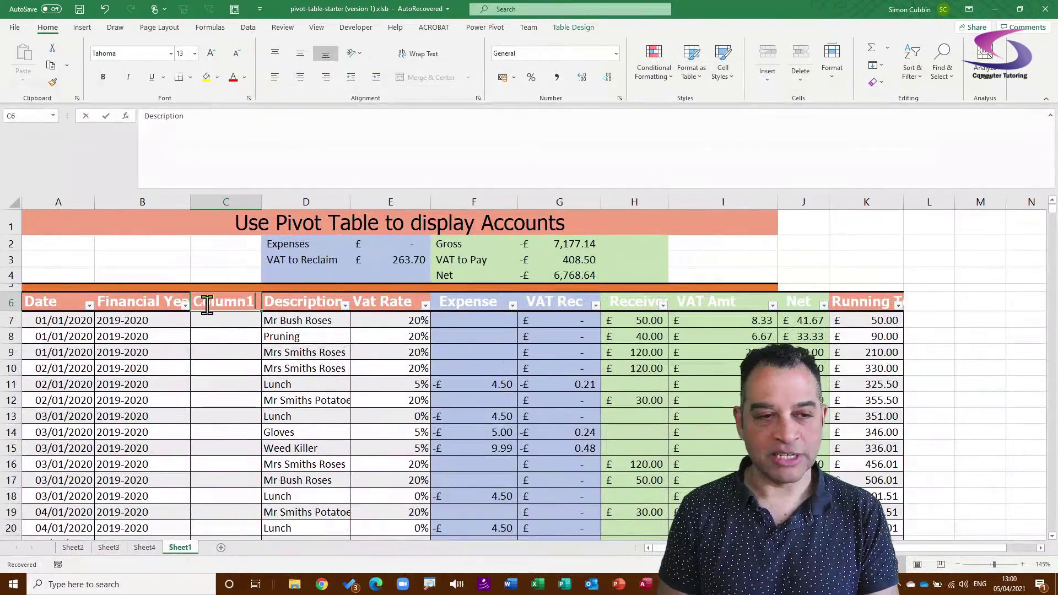
type("Financial")
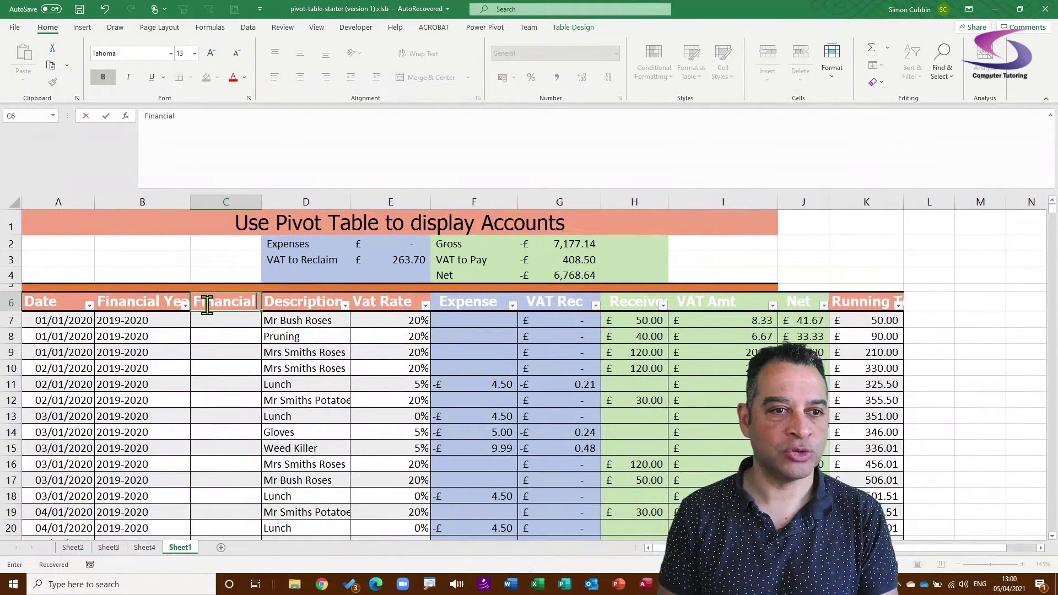
type(" Qtry")
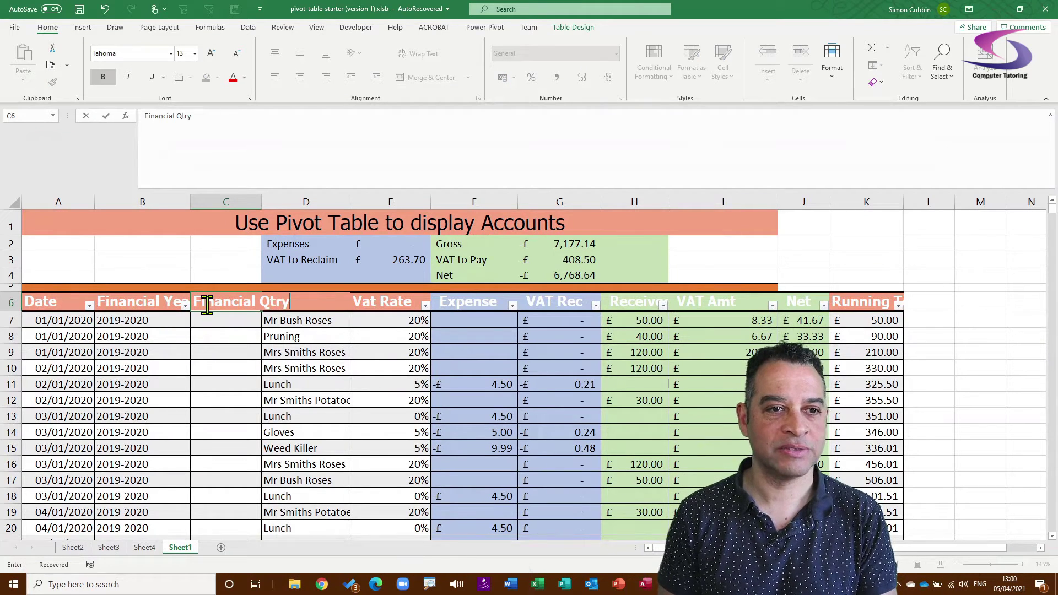
key("Return")
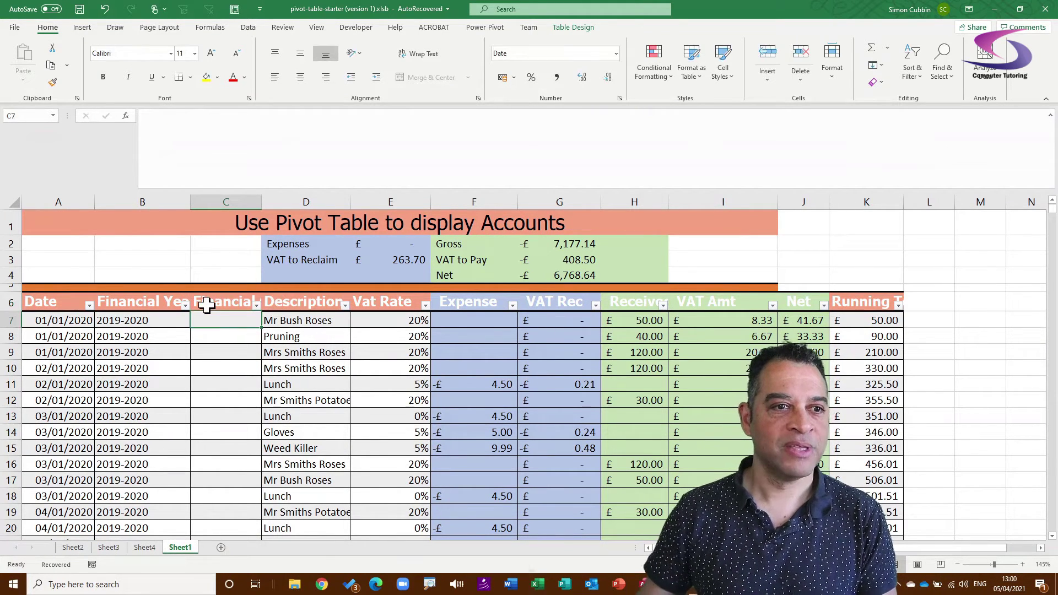
right_click(207, 303)
key("Escape")
left_click(208, 320)
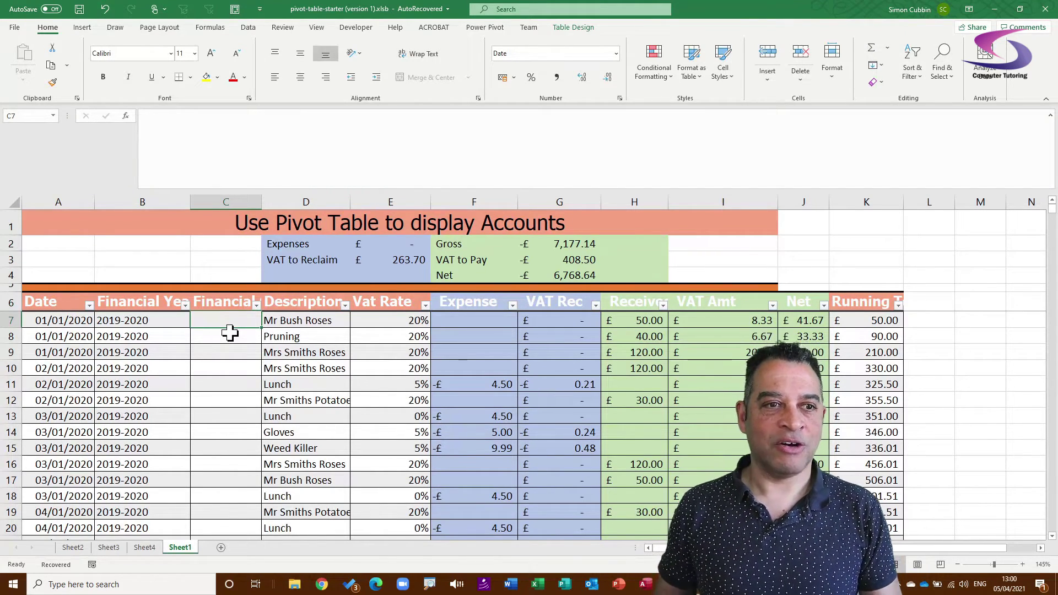
left_click(179, 116)
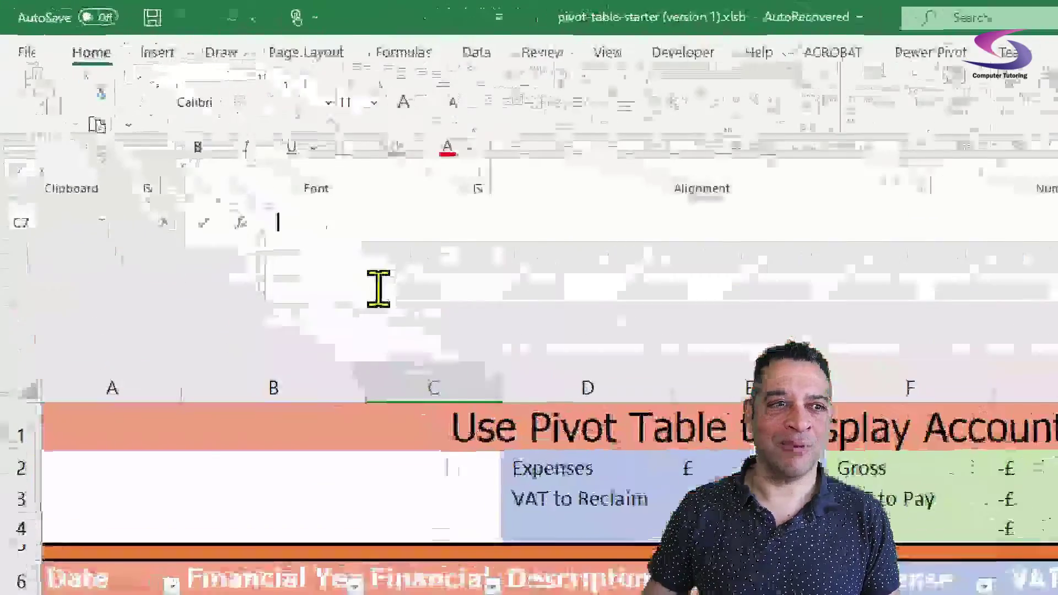
left_click(378, 287)
type("=")
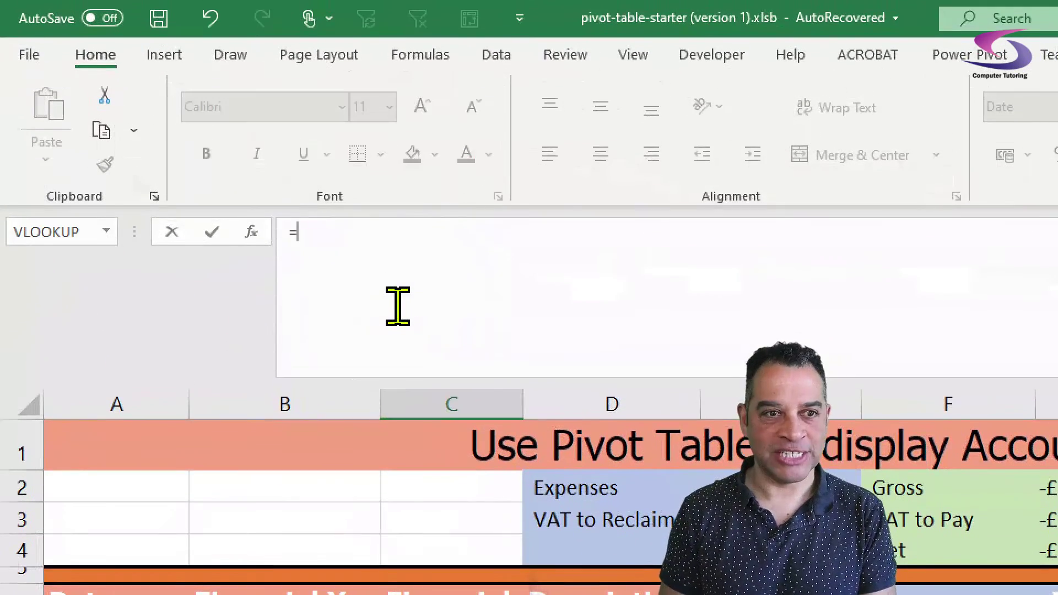
type("CH")
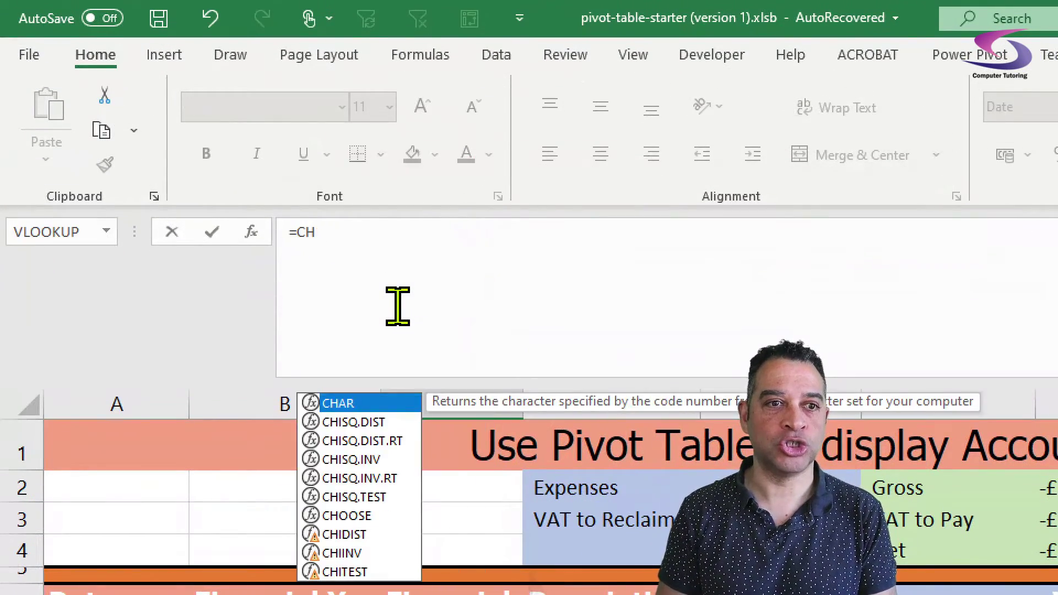
type("OOSE(")
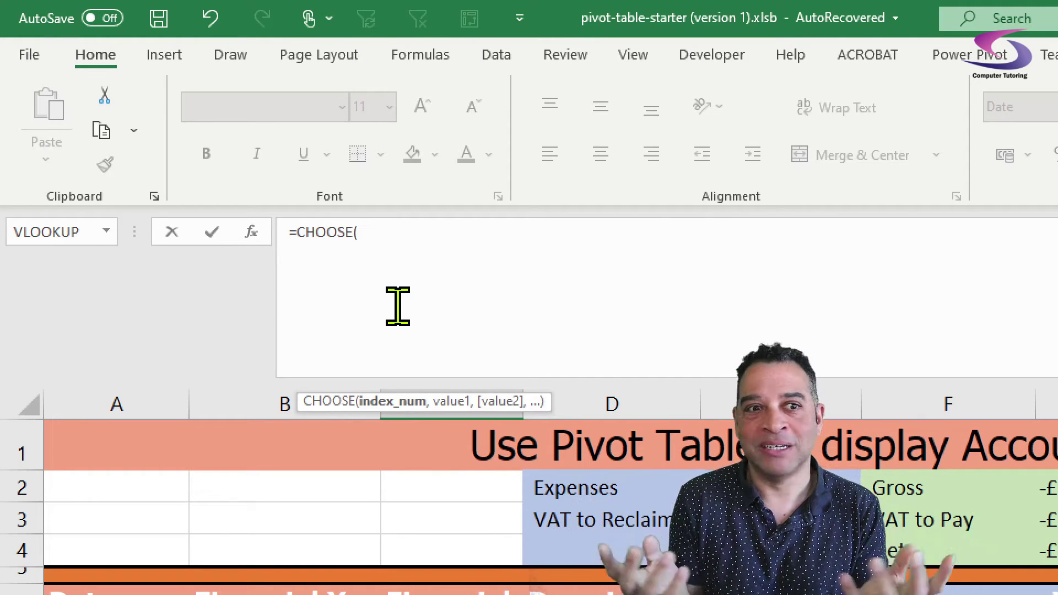
type("NO")
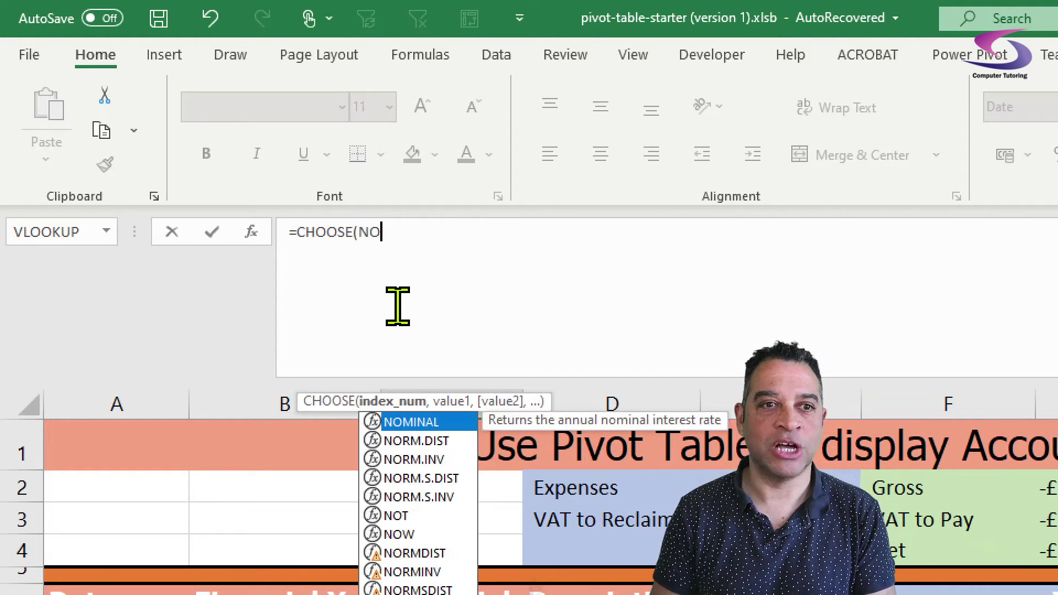
key("BackSpace")
key("BackSpace")
type("MONTH(")
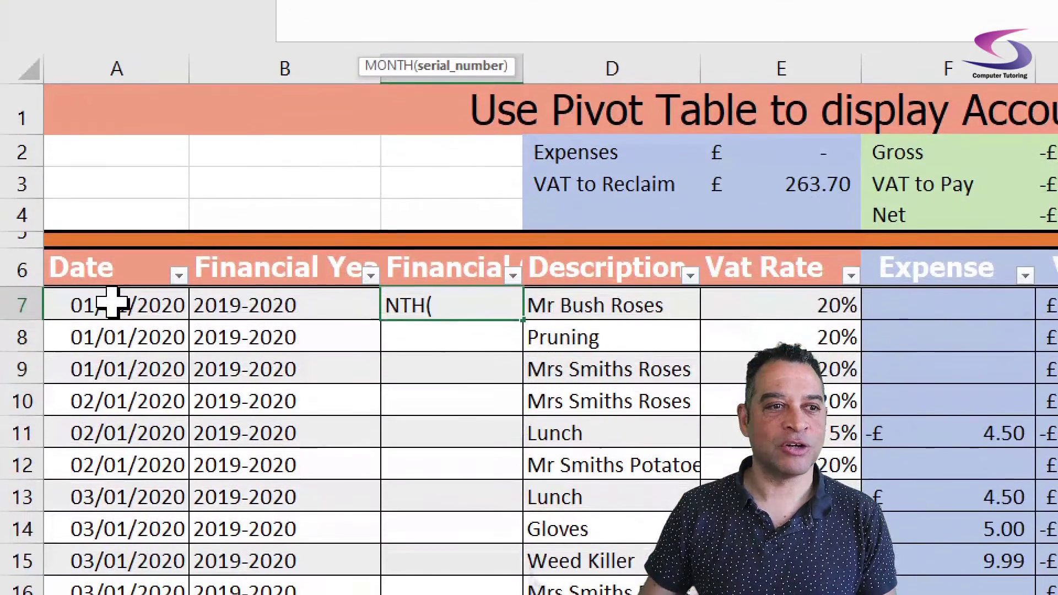
left_click(138, 287)
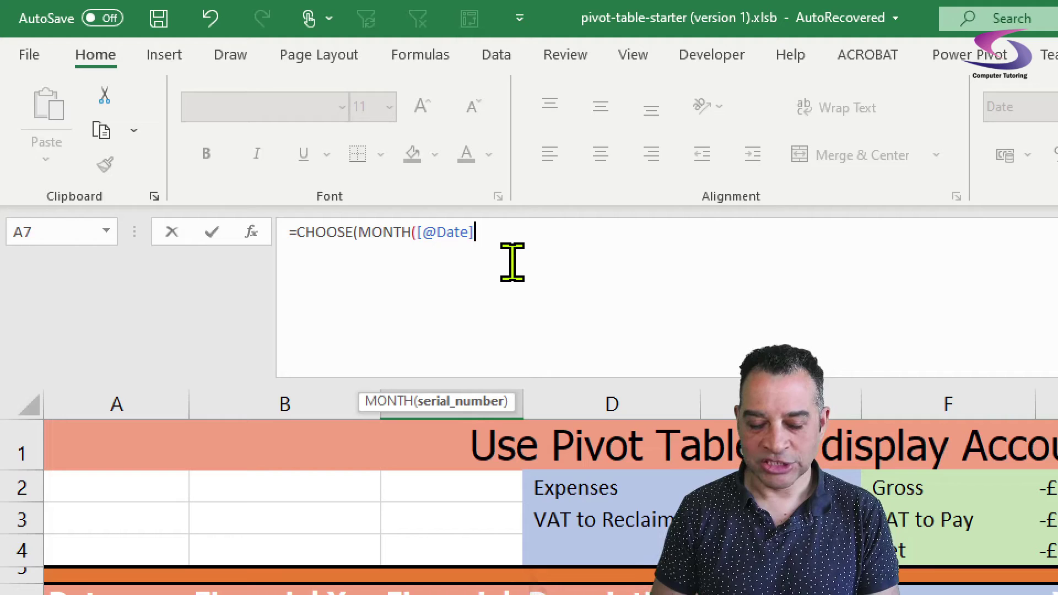
type("),")
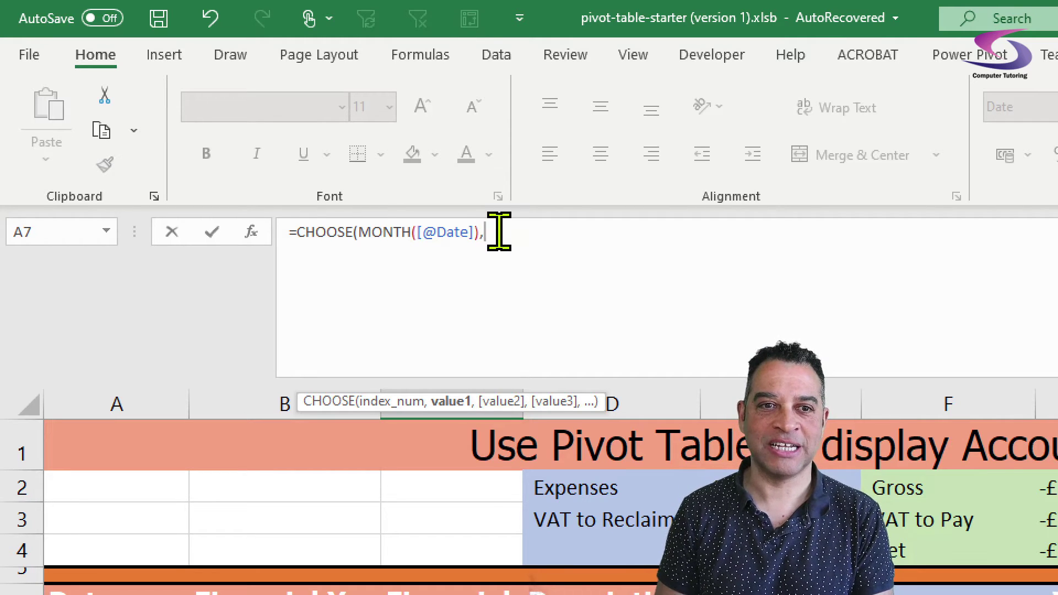
Complete the CHOOSE formula with the quarter values 4,4,4,1,1,1,2,2,2,3,3,3 and enter it for the whole column.
type(",")
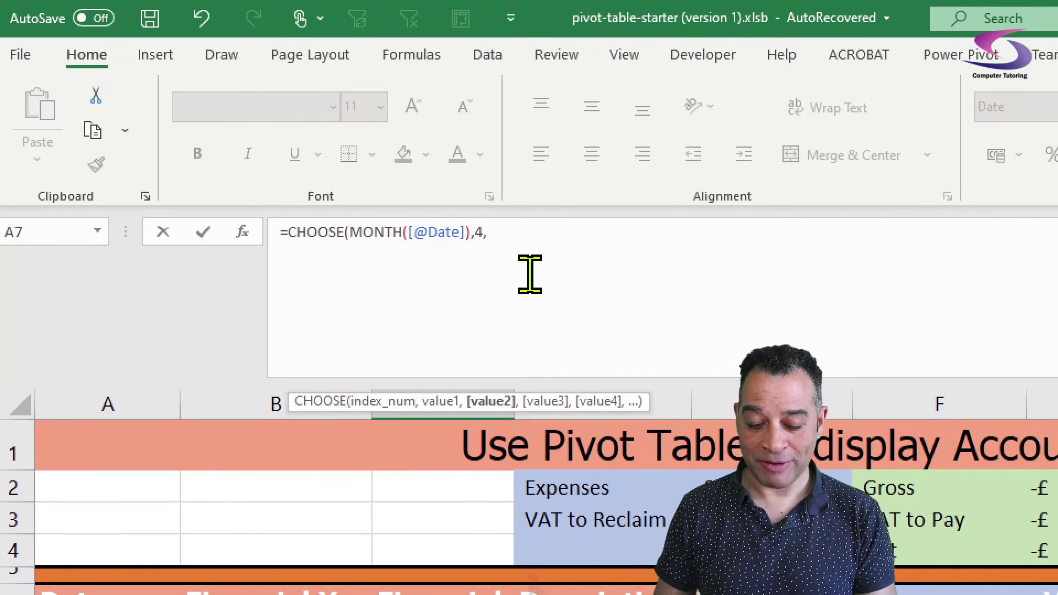
type("4")
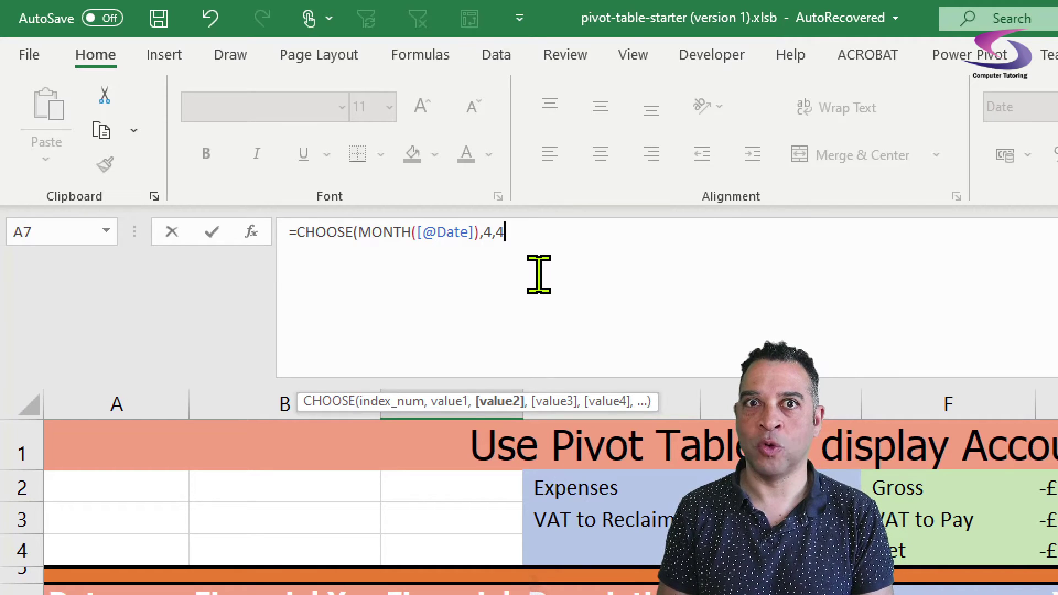
type(",4,")
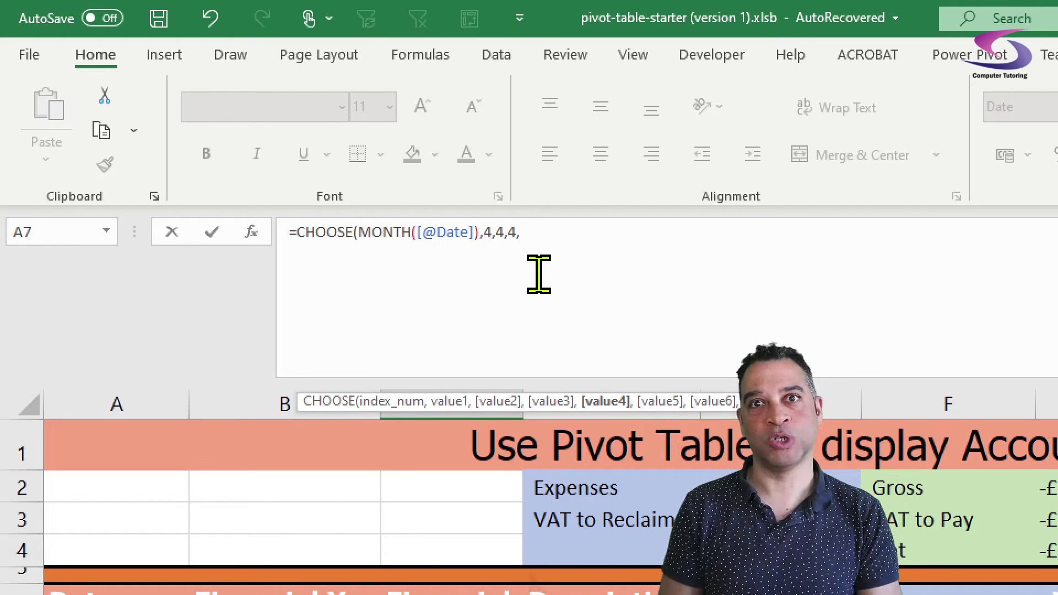
type("1,1,1")
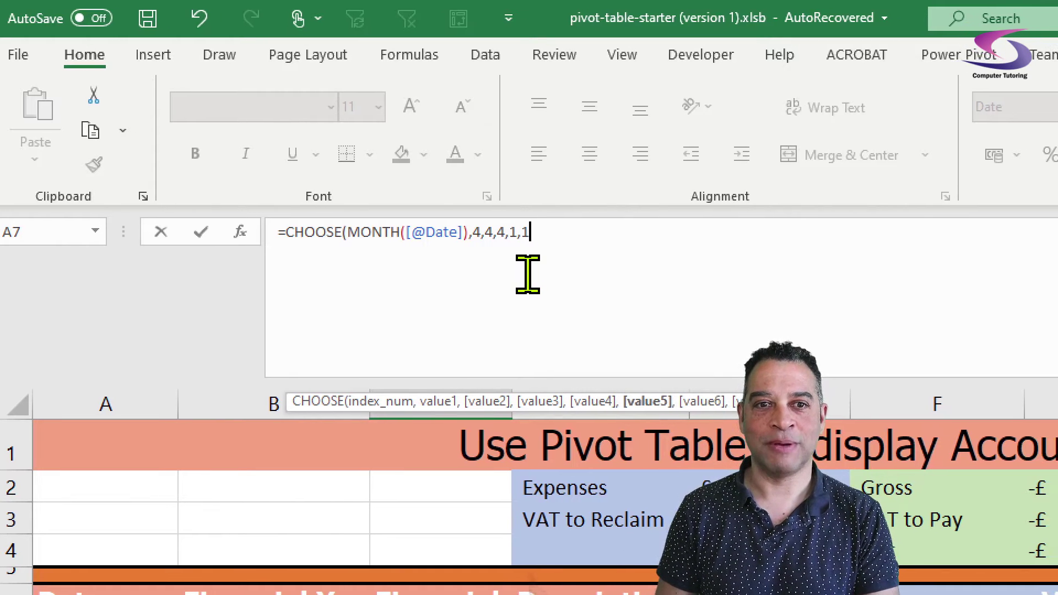
type(",2,2,2")
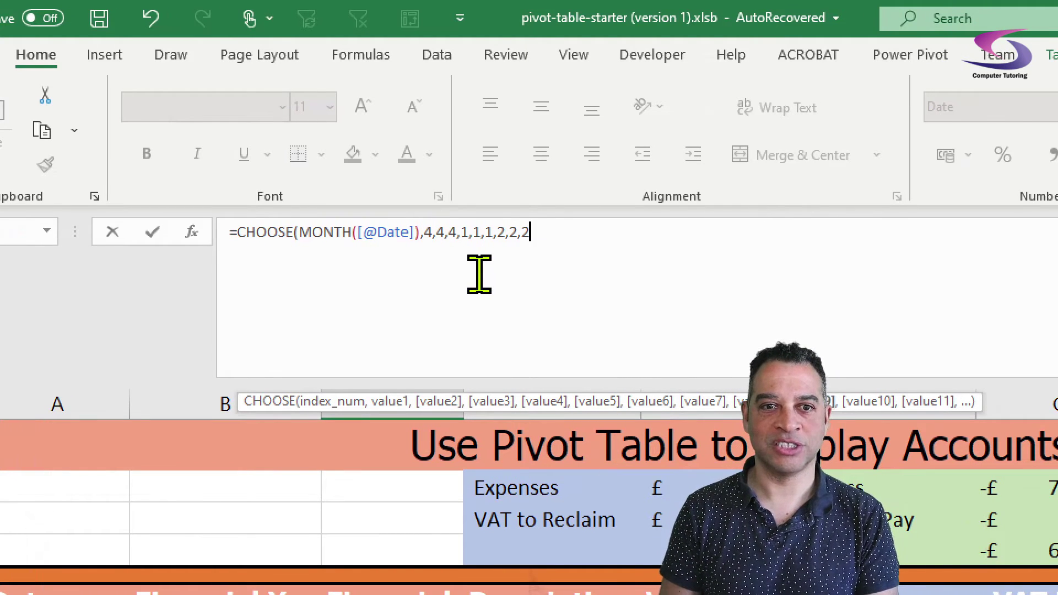
type(",3,3,3)")
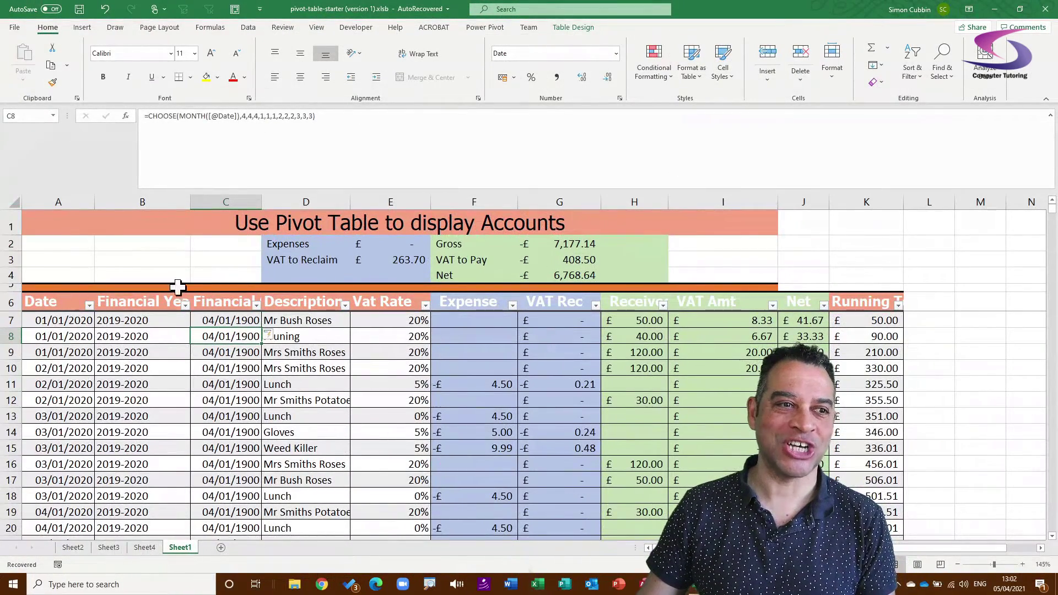
Apply the General number format to all the quarter values in the table's Financial Qtr column.
left_click(242, 322)
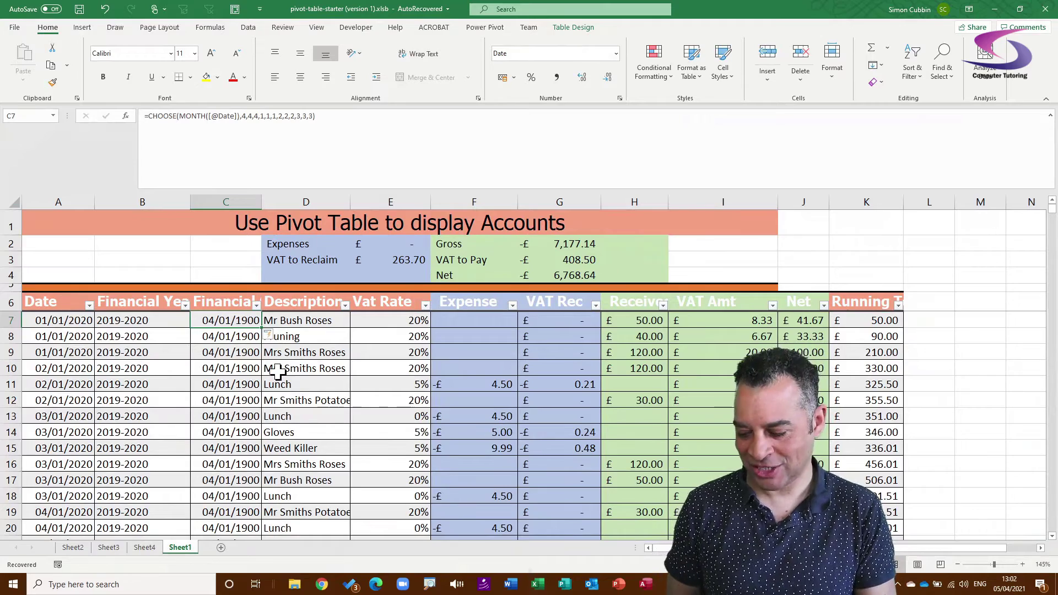
key("ctrl+shift+Down")
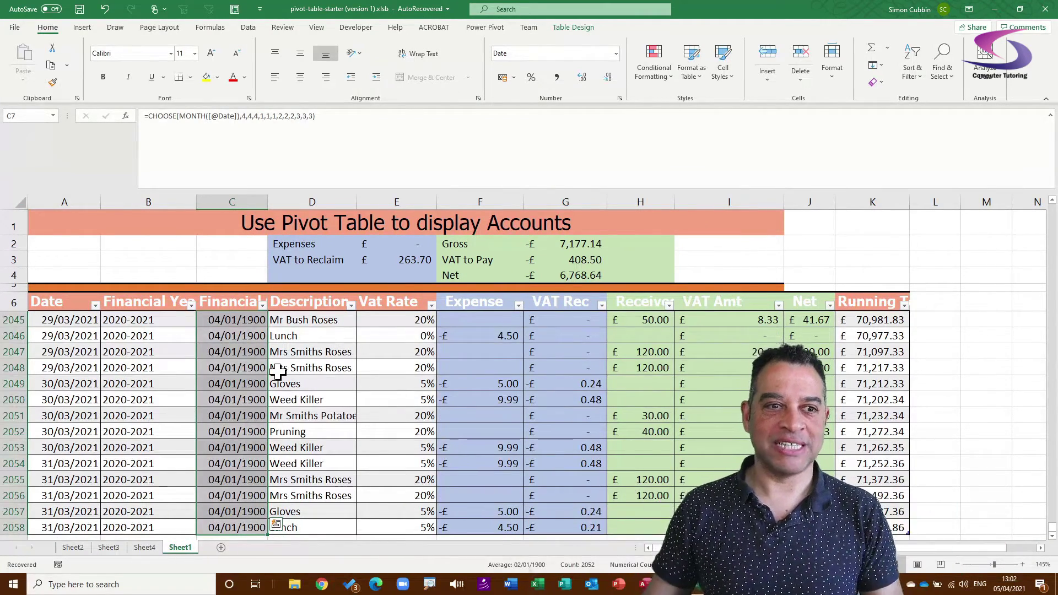
scroll(277, 373, "up", 20)
scroll(277, 373, "up", 20)
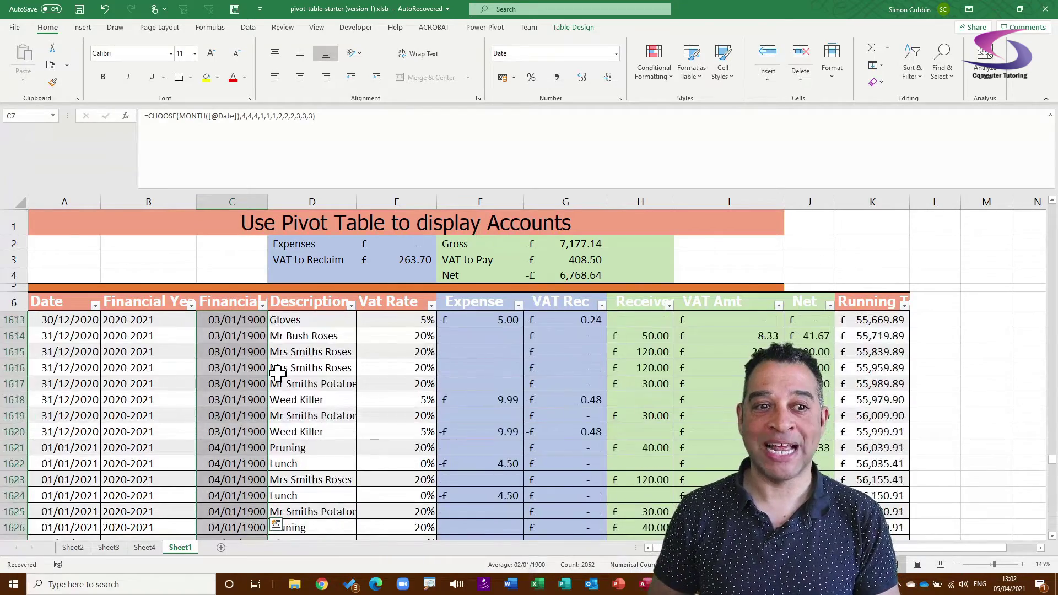
scroll(277, 372, "up", 12)
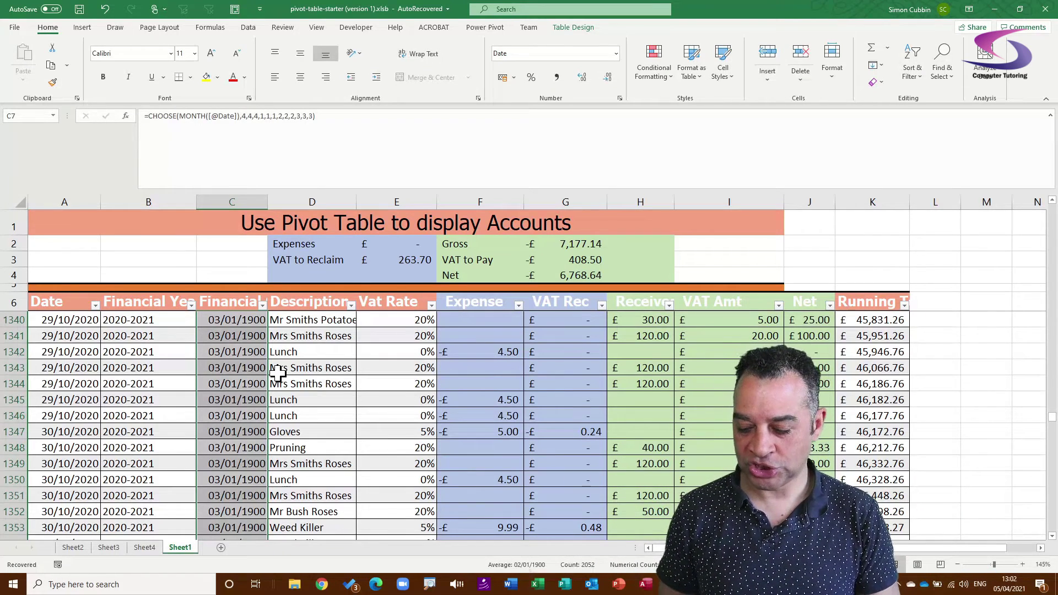
key("ctrl+shift+asciitilde")
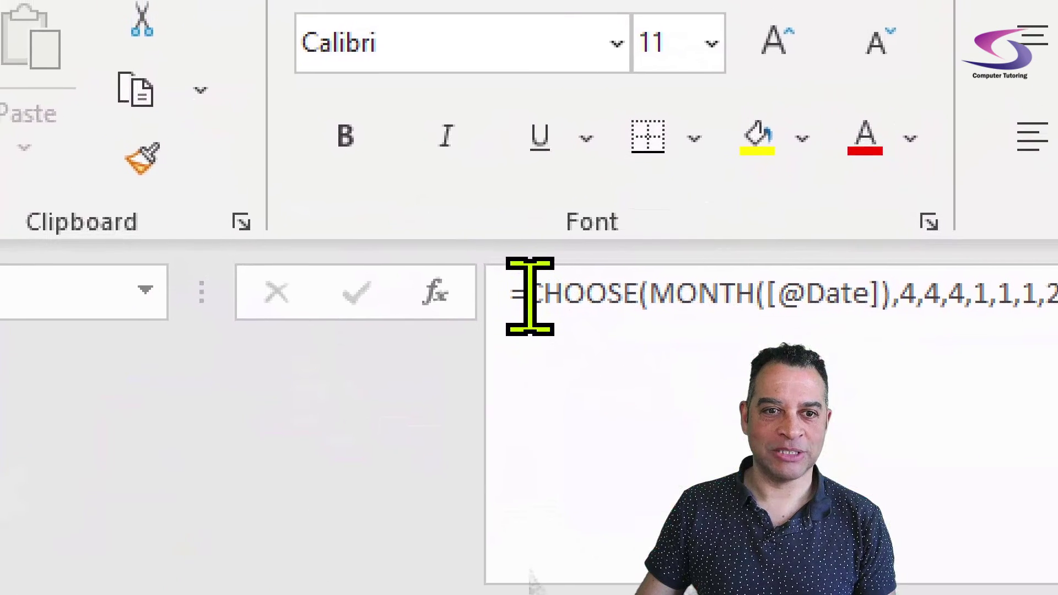
Prefix the Financial Qtr formula with "Q" & in front of CHOOSE and apply it to the column.
left_click(530, 296)
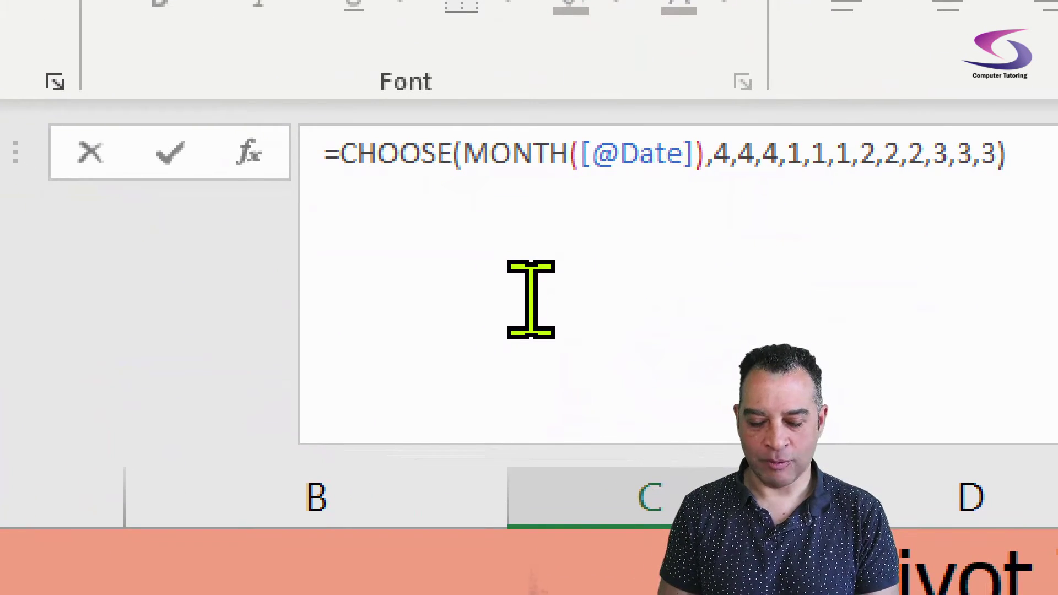
type("\"Q\" &")
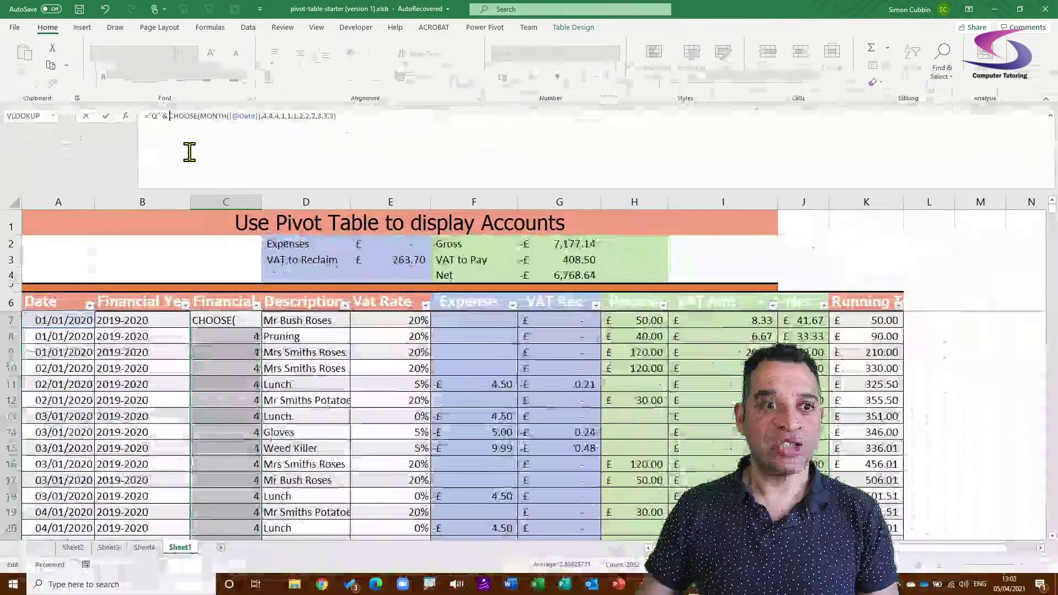
key("Return")
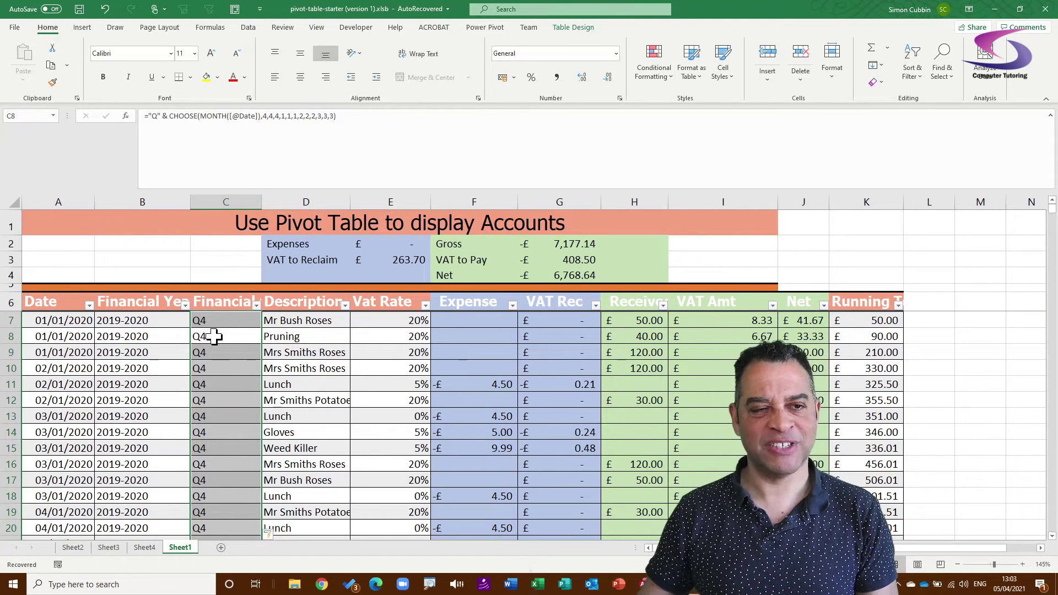
Refresh the pivot table on Sheet4 and add Financial Qtr to its rows between Financial Year and Date.
left_click(145, 547)
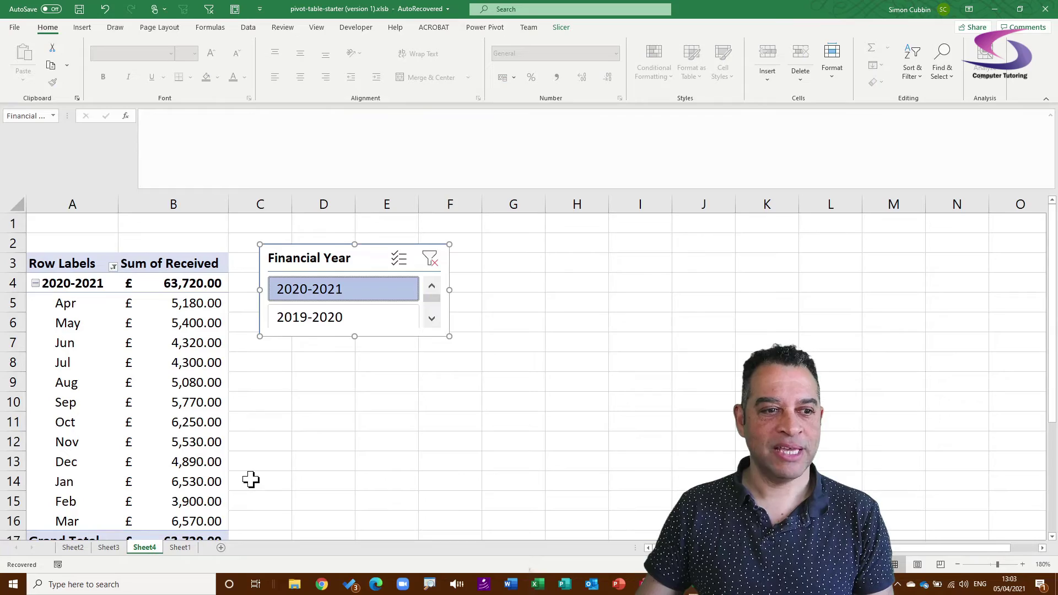
right_click(156, 346)
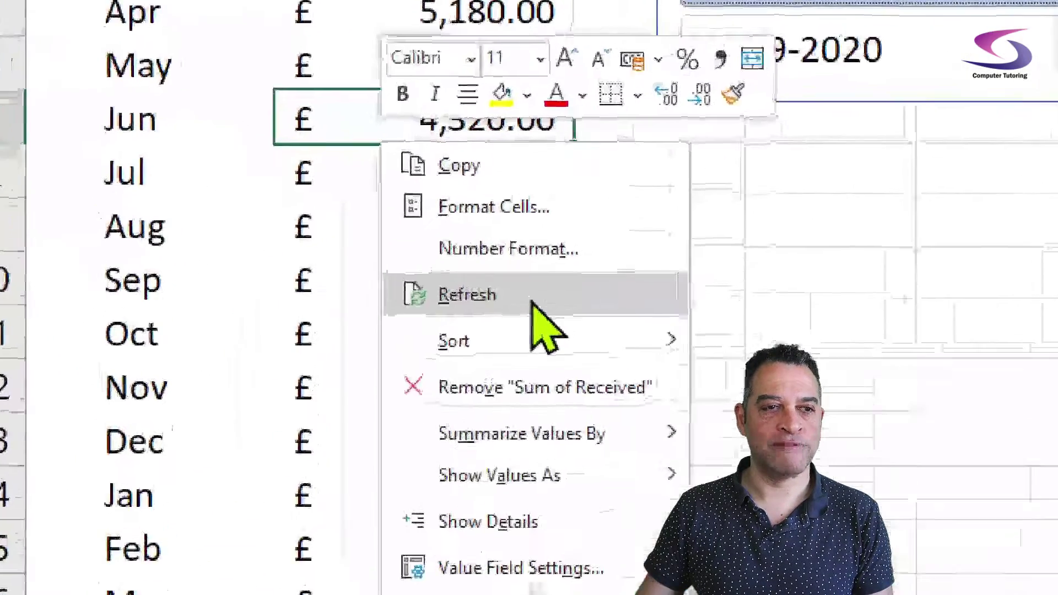
left_click(539, 300)
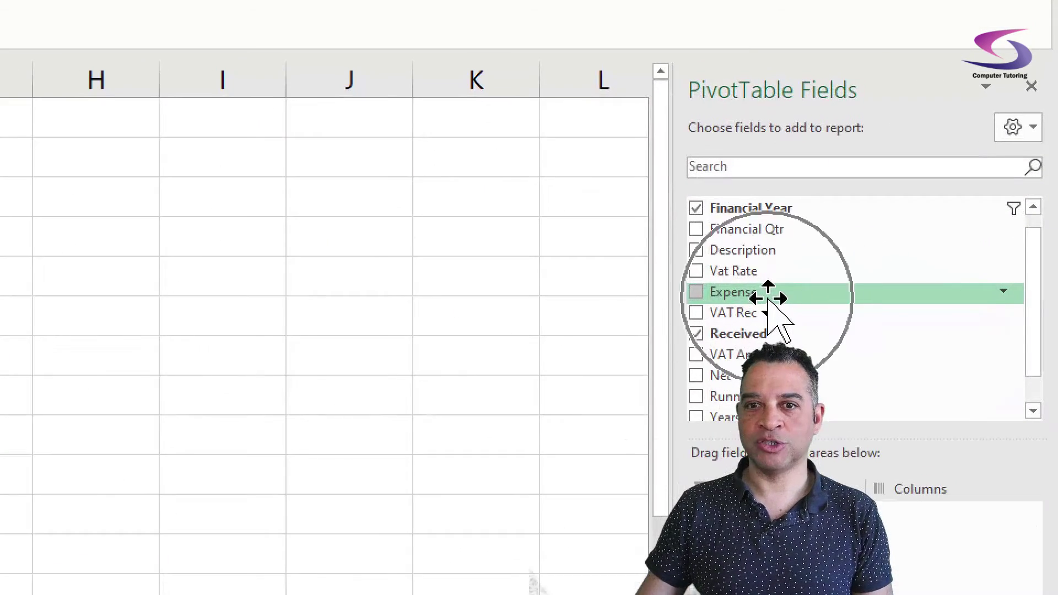
left_click_drag(766, 230, 791, 386)
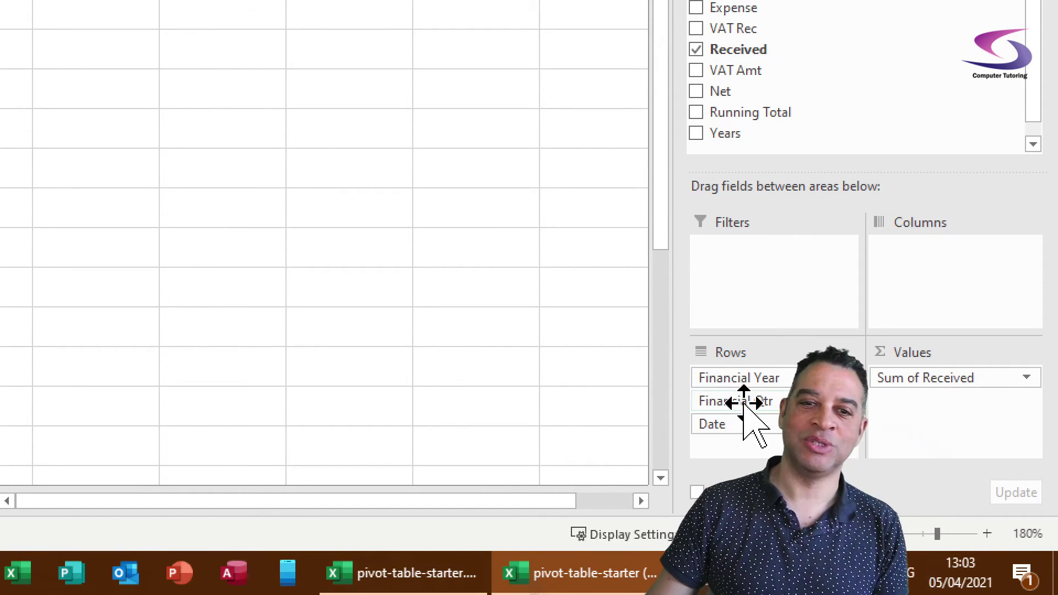